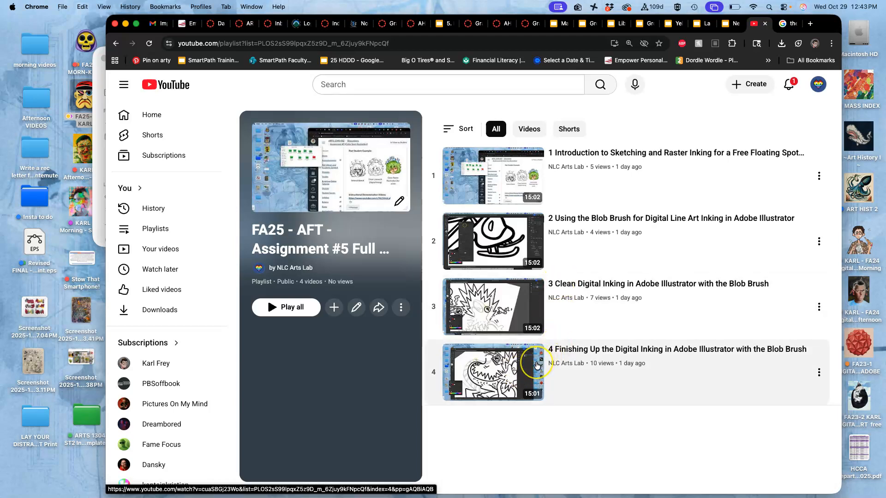
Step: Open the helicopter test PNG from the Assignment #5 folder inside the desktop's FA25 afternoon class folder
{"action": "key", "text": "F11"}
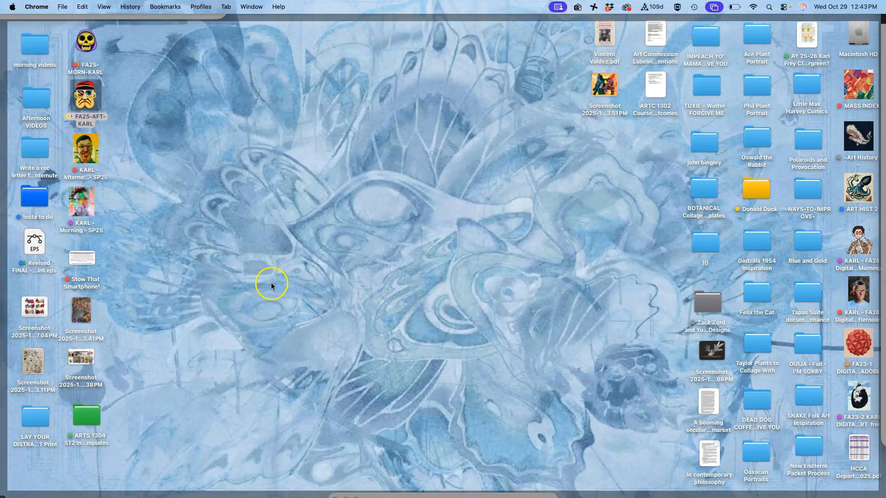
{"action": "left_click", "coordinate": [87, 101]}
{"action": "double_click", "coordinate": [87, 101]}
{"action": "double_click", "coordinate": [263, 228]}
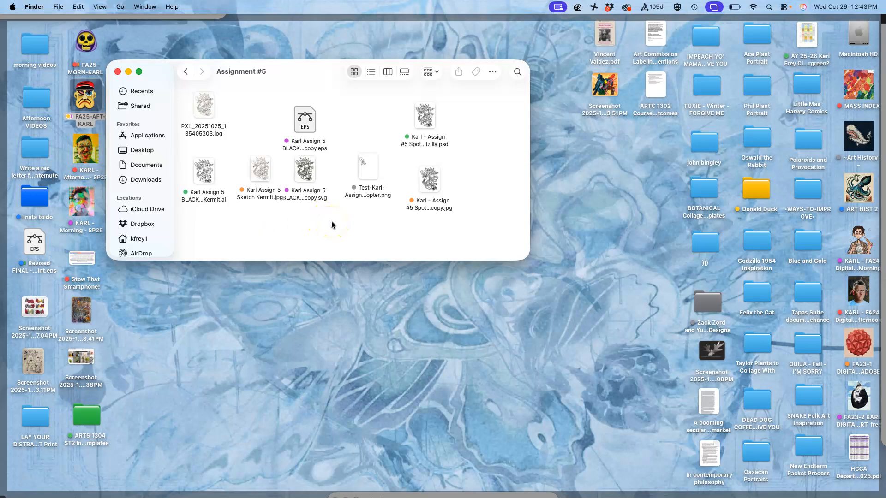
{"action": "double_click", "coordinate": [366, 173]}
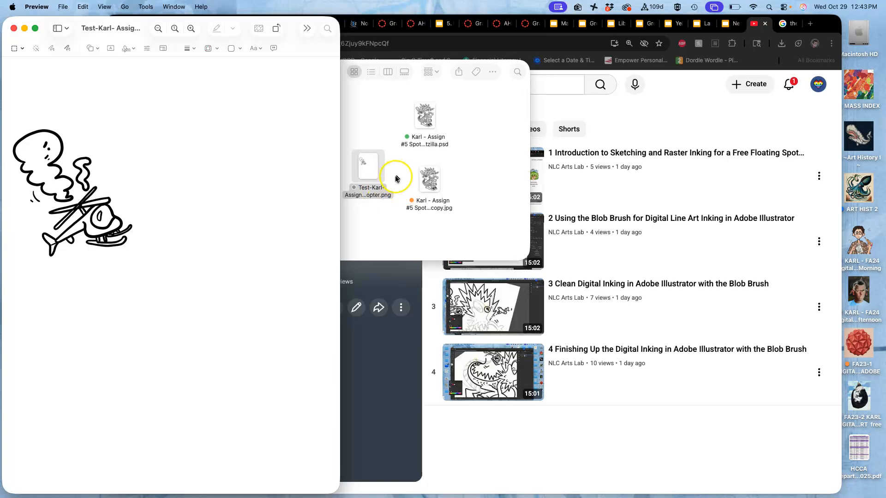
Step: Open the Spot Color Kermitzilla PSD in Photoshop and view its helicopter line art up close
{"action": "left_click", "coordinate": [425, 118]}
{"action": "double_click", "coordinate": [425, 117]}
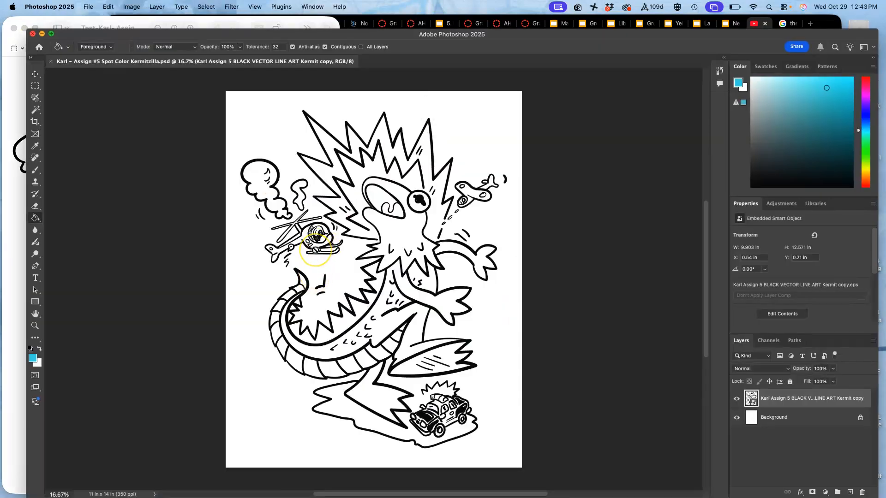
{"action": "key", "text": "super+equal"}
{"action": "key", "text": "super+equal"}
{"action": "key", "text": "super+equal"}
{"action": "scroll", "coordinate": [315, 250], "scroll_direction": "up", "scroll_amount": 3}
{"action": "scroll", "coordinate": [315, 249], "scroll_direction": "left", "scroll_amount": 5}
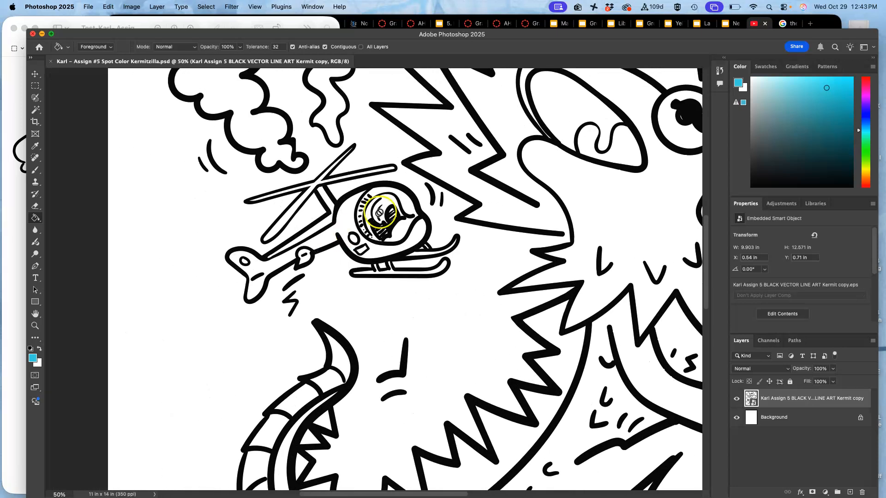
Step: Examine the edge quality of the helicopter PNG's lines in Preview beside the Photoshop line art
{"action": "left_click", "coordinate": [150, 23]}
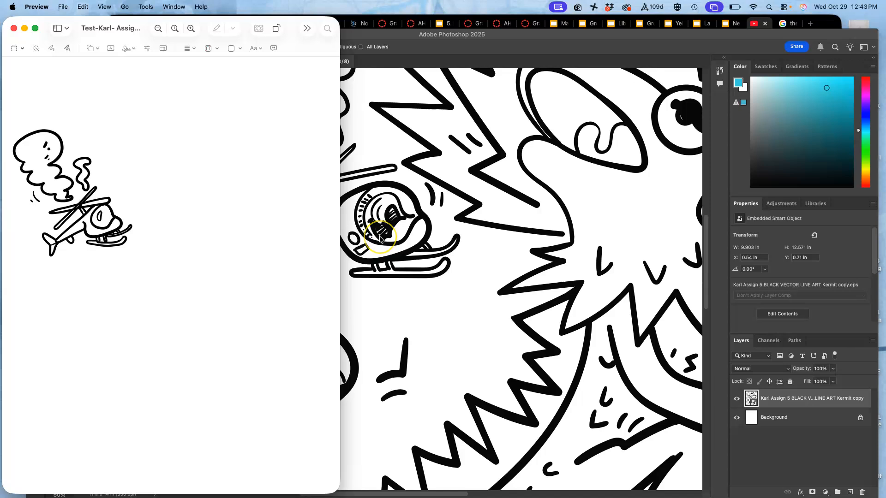
{"action": "scroll", "coordinate": [376, 256], "scroll_direction": "left", "scroll_amount": 5}
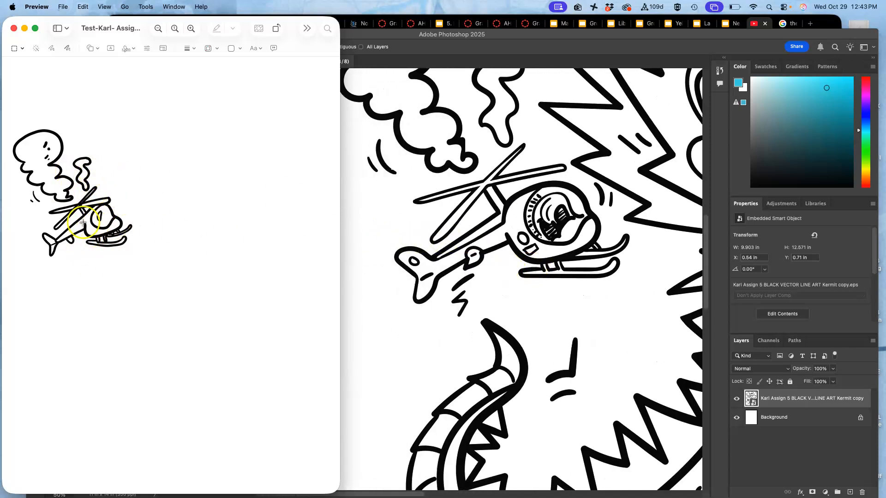
{"action": "scroll", "coordinate": [98, 217], "scroll_direction": "up", "scroll_amount": 5}
{"action": "scroll", "coordinate": [98, 216], "scroll_direction": "up", "scroll_amount": 5}
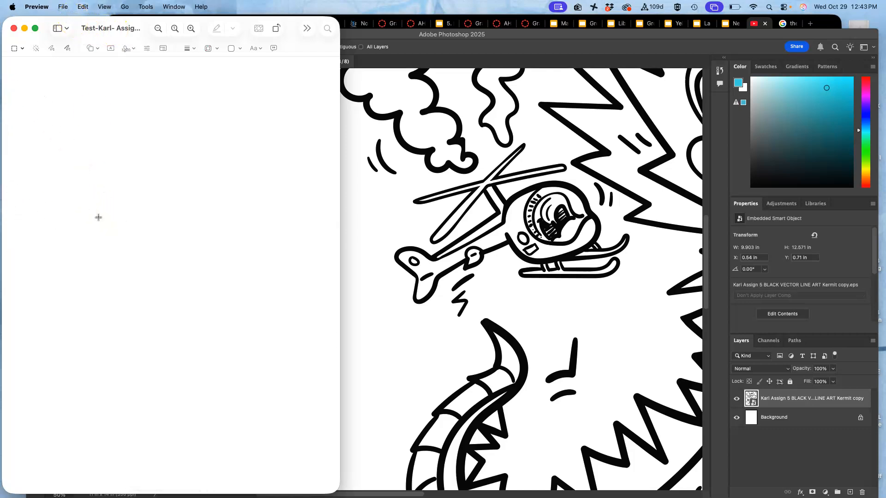
{"action": "scroll", "coordinate": [98, 217], "scroll_direction": "left", "scroll_amount": 7}
{"action": "scroll", "coordinate": [98, 217], "scroll_direction": "up", "scroll_amount": 4}
{"action": "scroll", "coordinate": [98, 217], "scroll_direction": "up", "scroll_amount": 10}
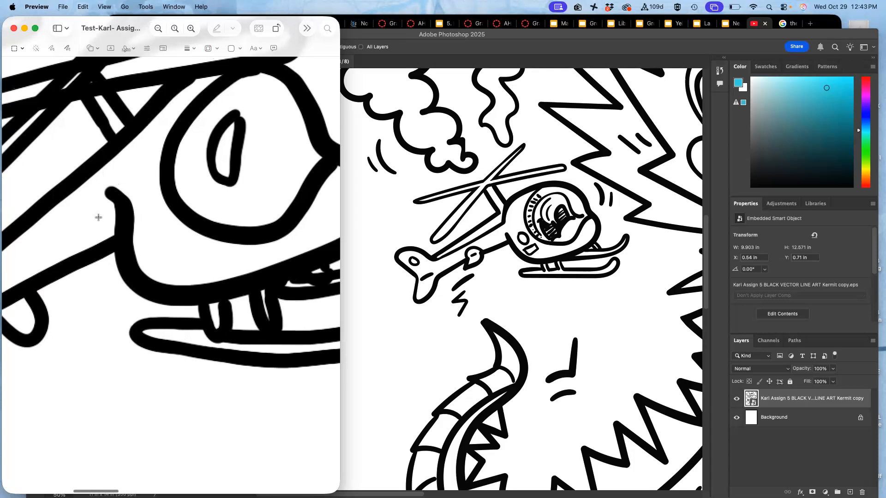
{"action": "scroll", "coordinate": [98, 217], "scroll_direction": "up", "scroll_amount": 6}
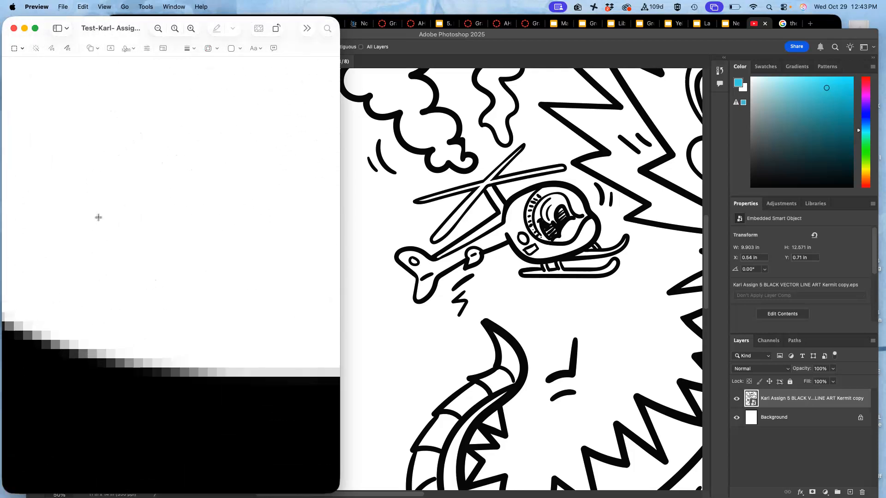
{"action": "scroll", "coordinate": [98, 218], "scroll_direction": "down", "scroll_amount": 10}
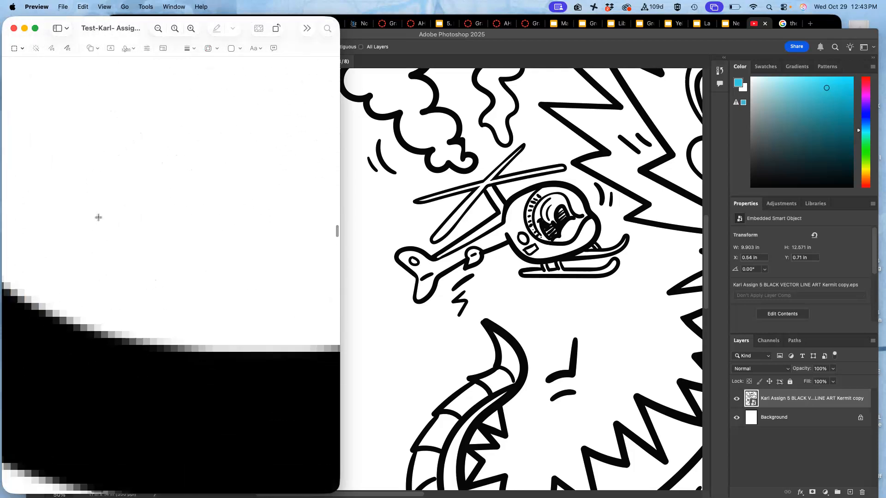
{"action": "scroll", "coordinate": [98, 218], "scroll_direction": "down", "scroll_amount": 10}
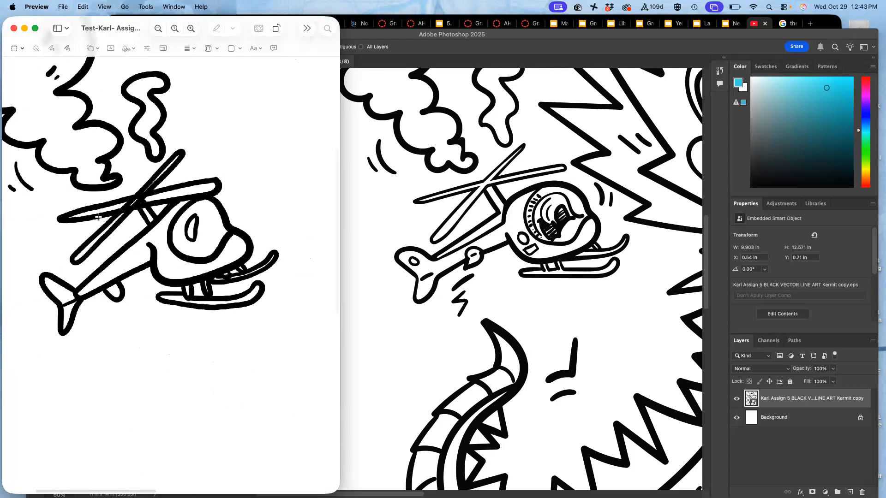
Step: Crop the helicopter PNG closely around the helicopter and its smoke, and close the image
{"action": "left_click", "coordinate": [81, 204]}
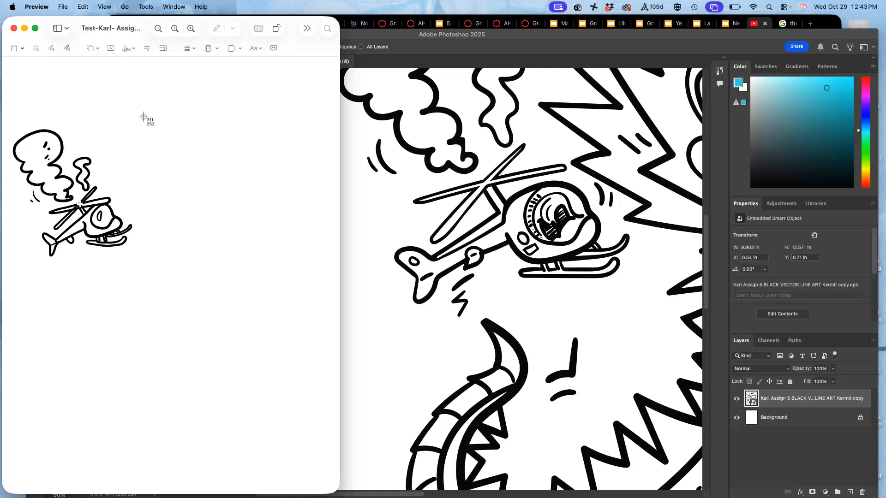
{"action": "mouse_move", "coordinate": [145, 117]}
{"action": "left_mouse_down"}
{"action": "mouse_move", "coordinate": [74, 229]}
{"action": "mouse_move", "coordinate": [25, 274]}
{"action": "mouse_move", "coordinate": [9, 277]}
{"action": "mouse_move", "coordinate": [108, 124]}
{"action": "mouse_move", "coordinate": [145, 111]}
{"action": "left_mouse_up"}
{"action": "key", "text": "super+k"}
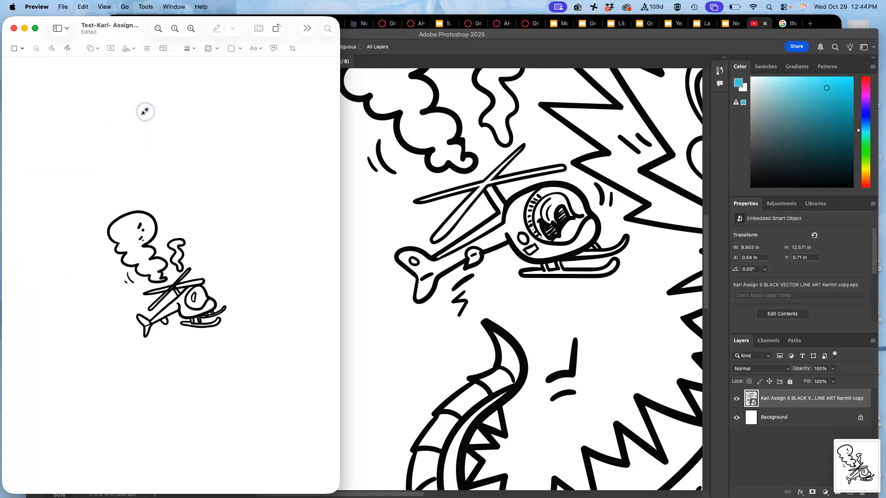
{"action": "left_click", "coordinate": [14, 29]}
{"action": "left_click", "coordinate": [145, 58]}
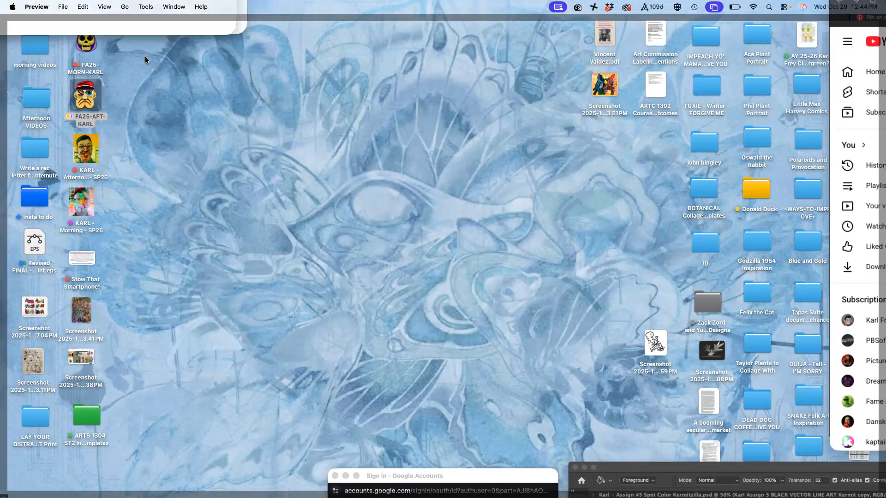
Step: Open the cropped helicopter PNG from the Assignment #5 folder in Adobe Illustrator 2025
{"action": "left_click", "coordinate": [153, 60]}
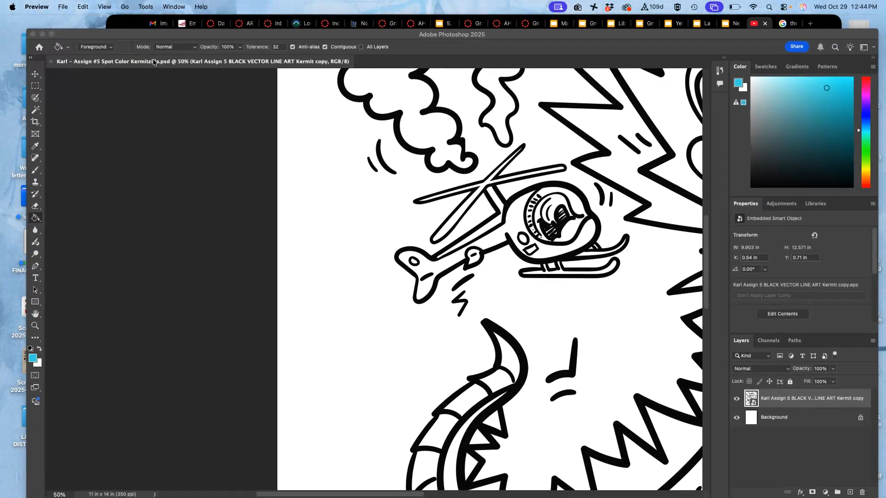
{"action": "key", "text": "ctrl+Up"}
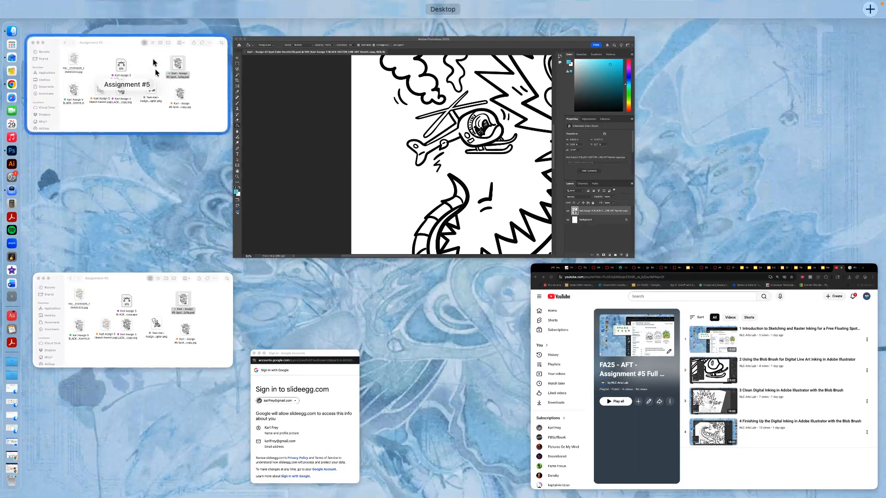
{"action": "left_click", "coordinate": [156, 72]}
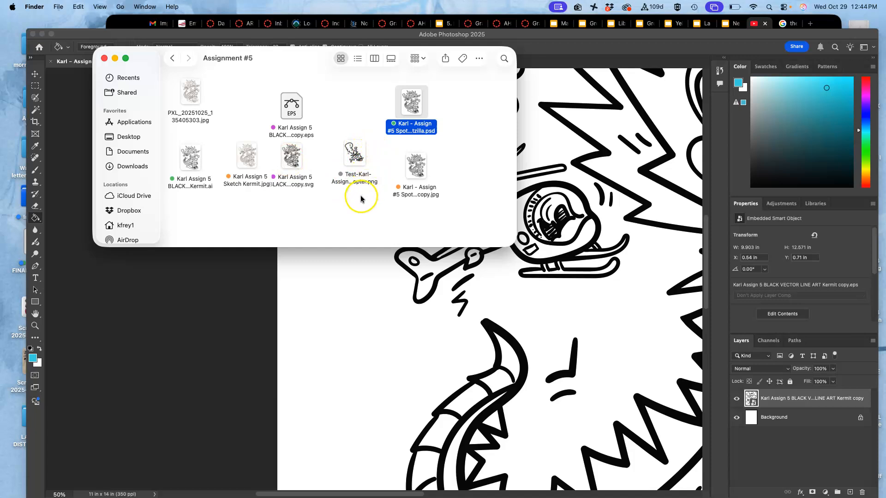
{"action": "right_click", "coordinate": [355, 153]}
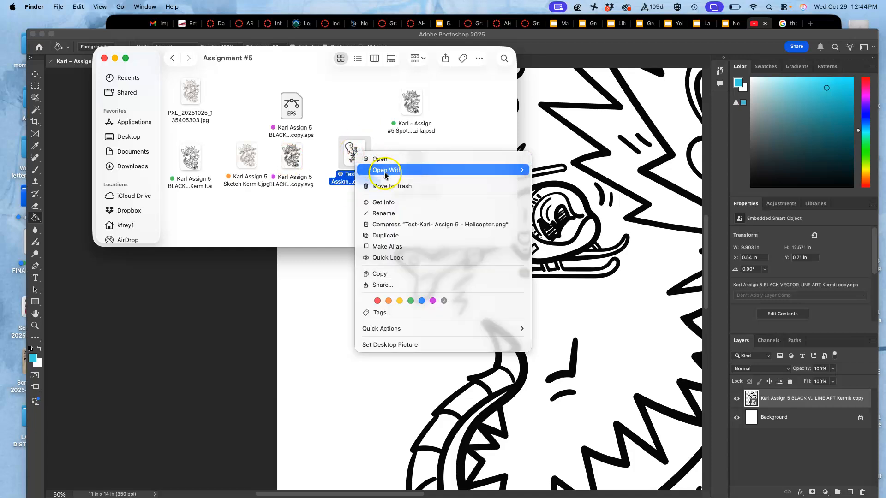
{"action": "mouse_move", "coordinate": [385, 175]}
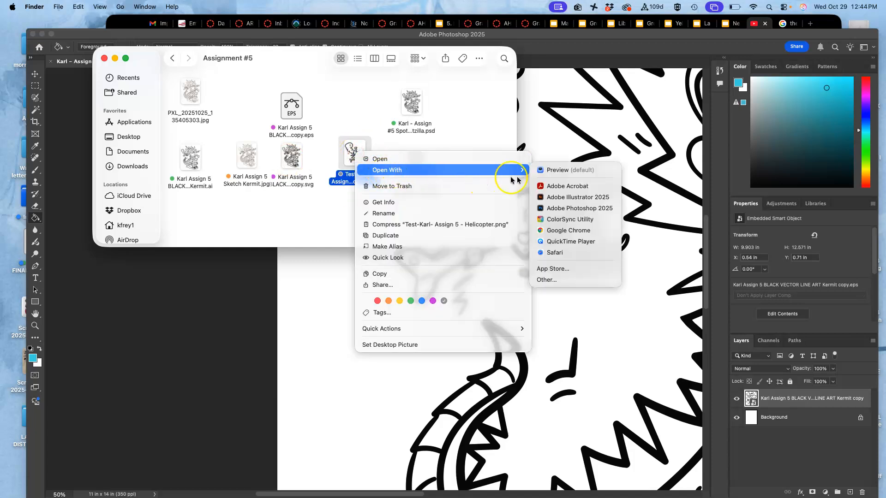
{"action": "left_click", "coordinate": [551, 208]}
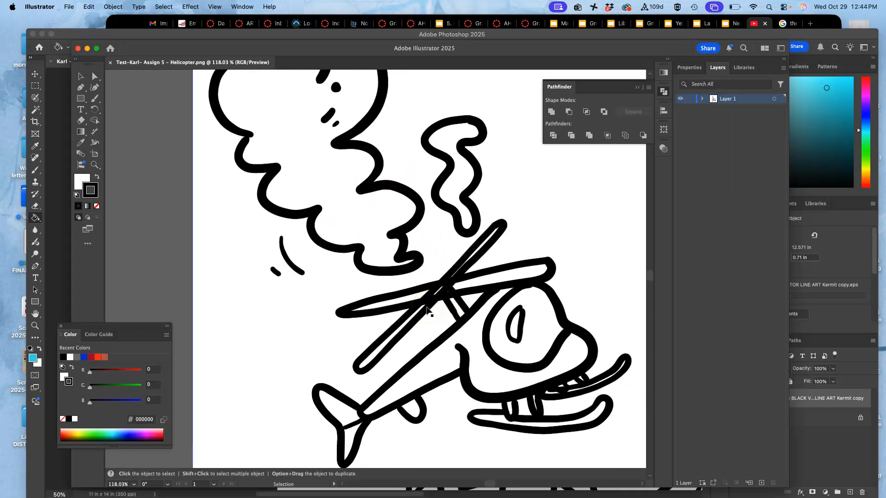
Step: Image Trace the embedded helicopter image using the Black and White Logo preset
{"action": "scroll", "coordinate": [427, 309], "scroll_direction": "up", "scroll_amount": 10}
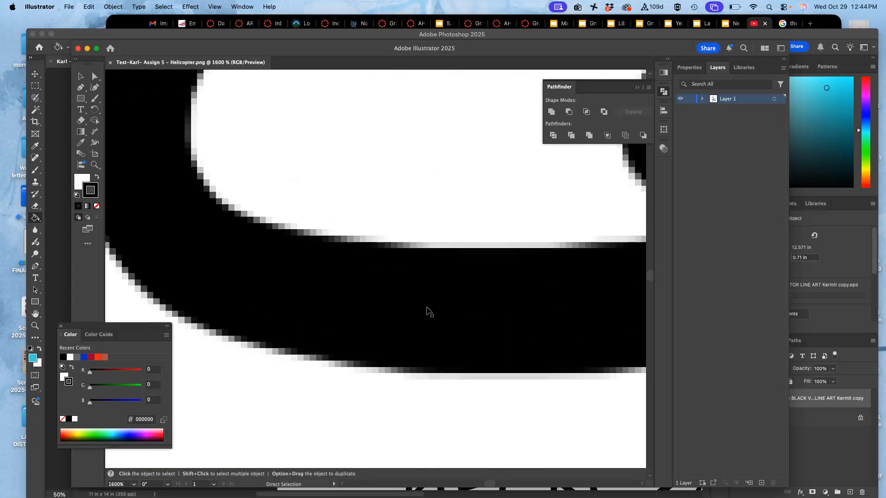
{"action": "scroll", "coordinate": [429, 312], "scroll_direction": "down", "scroll_amount": 12}
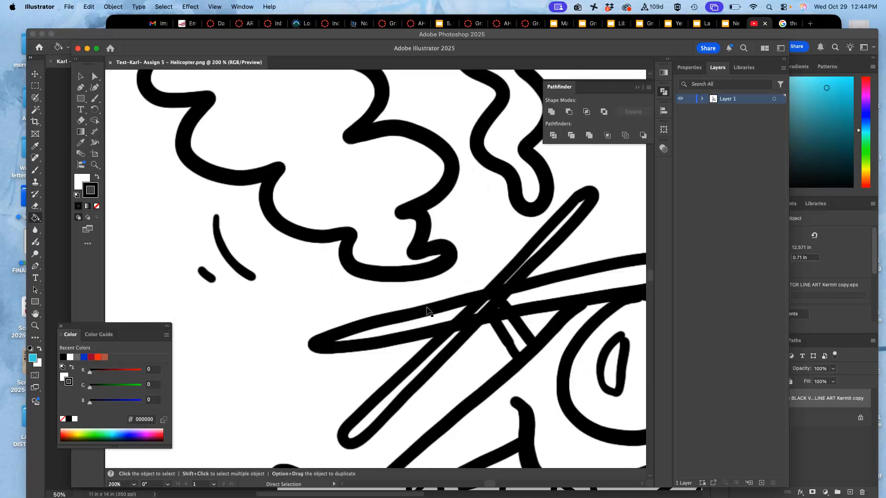
{"action": "scroll", "coordinate": [427, 308], "scroll_direction": "right", "scroll_amount": 3}
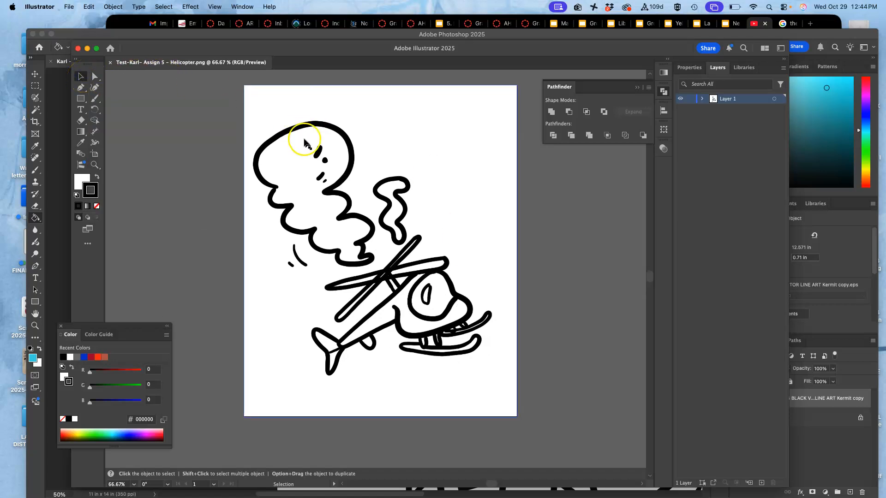
{"action": "left_click", "coordinate": [351, 153]}
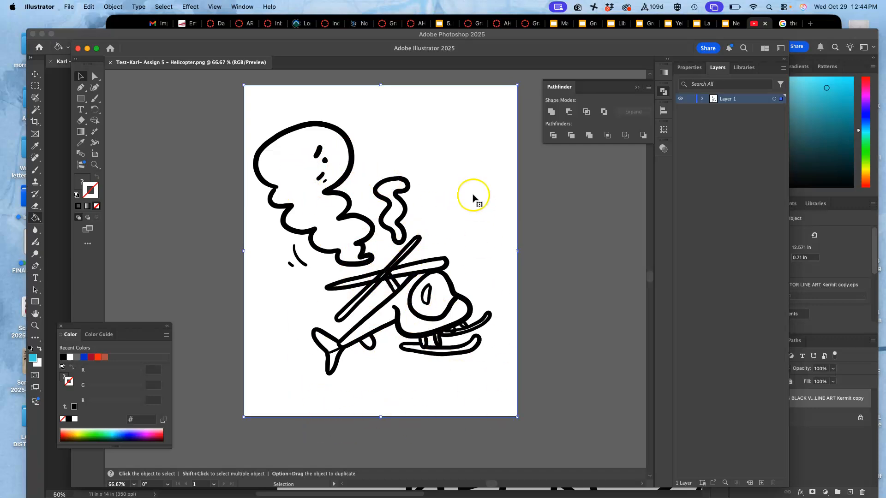
{"action": "left_click", "coordinate": [689, 68]}
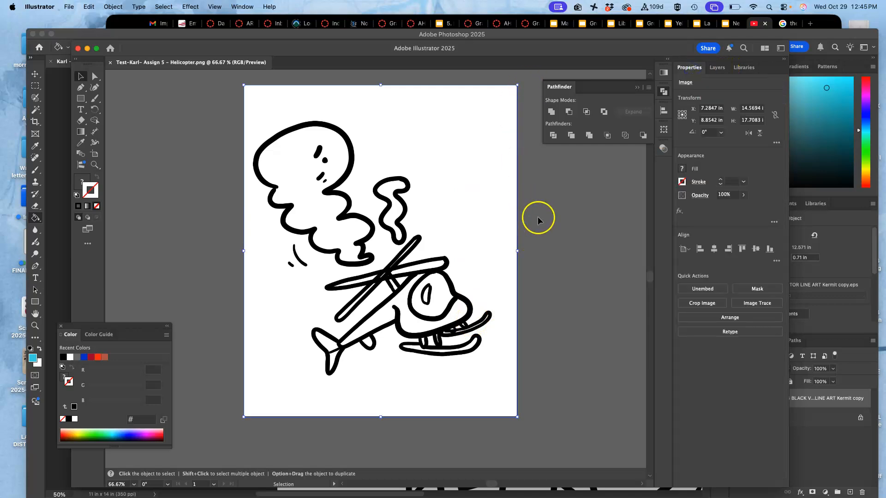
{"action": "left_click", "coordinate": [757, 303]}
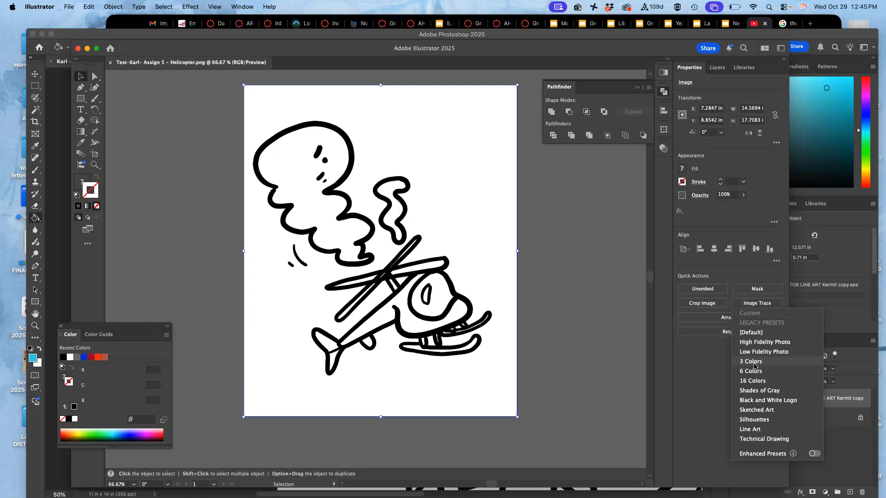
{"action": "left_click", "coordinate": [770, 403]}
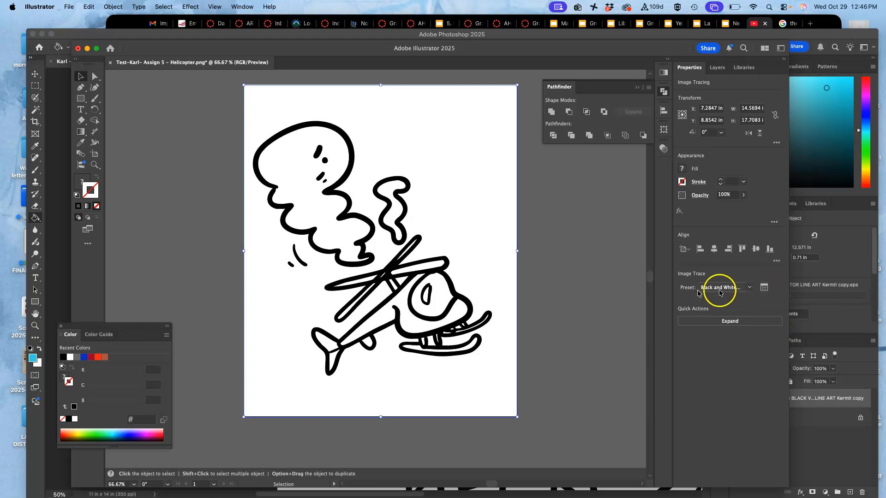
Step: Examine the traced helicopter's line edges up close along the rotor blades, body and tail
{"action": "key", "text": "super+="}
{"action": "key", "text": "super+="}
{"action": "key", "text": "super+="}
{"action": "key", "text": "super+="}
{"action": "key", "text": "super+="}
{"action": "key", "text": "super+="}
{"action": "key", "text": "super+="}
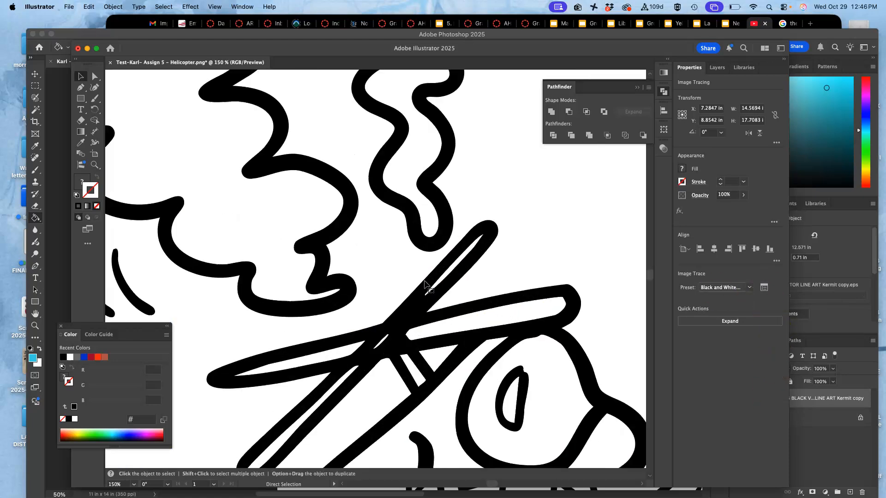
{"action": "scroll", "coordinate": [425, 283], "scroll_direction": "down", "scroll_amount": 10}
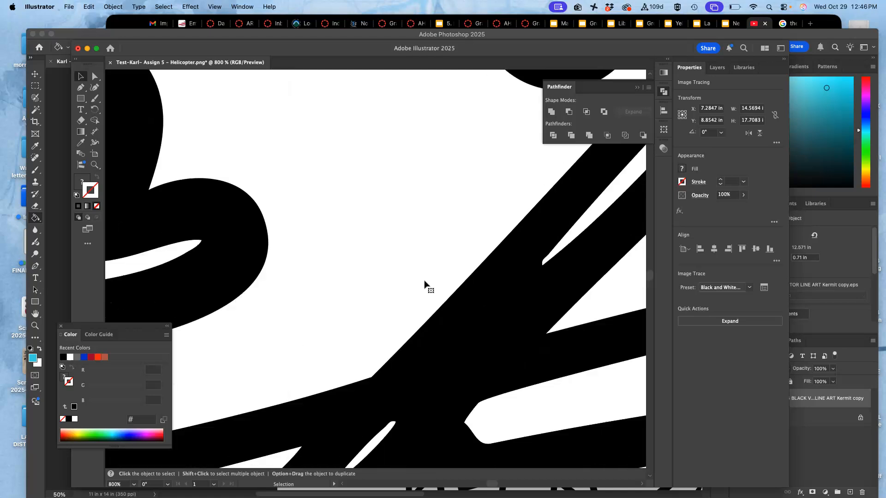
{"action": "scroll", "coordinate": [424, 282], "scroll_direction": "down", "scroll_amount": 10}
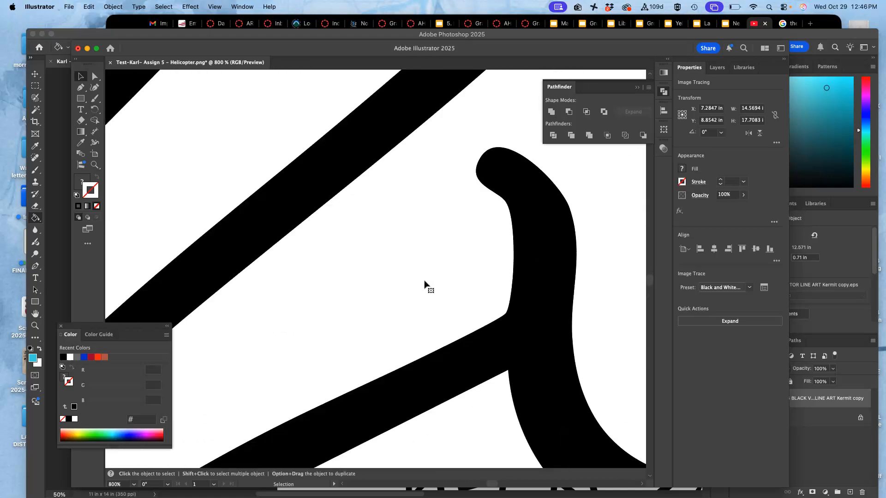
{"action": "scroll", "coordinate": [425, 282], "scroll_direction": "down", "scroll_amount": 8}
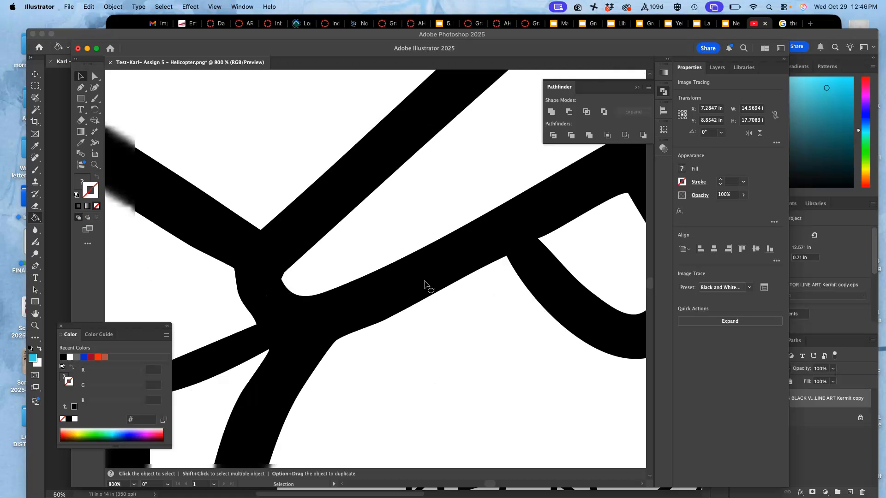
{"action": "scroll", "coordinate": [425, 282], "scroll_direction": "up", "scroll_amount": 10}
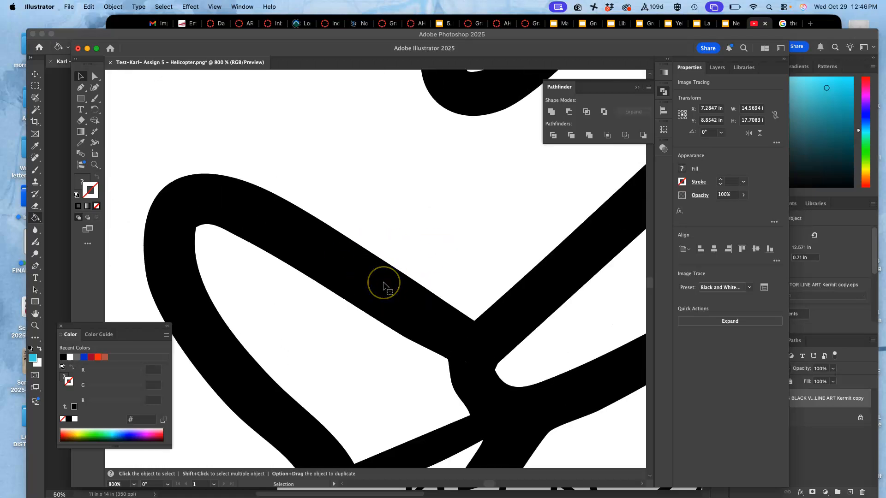
{"action": "scroll", "coordinate": [384, 286], "scroll_direction": "down", "scroll_amount": 7}
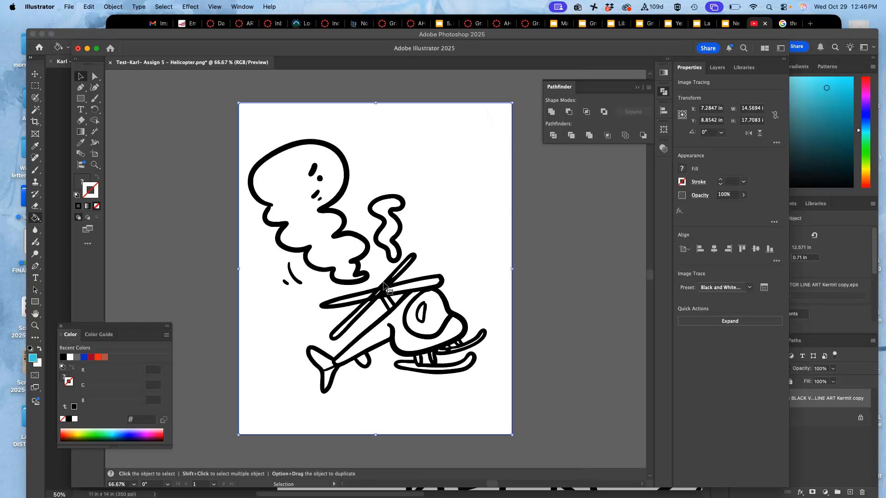
Step: Set the Image Trace advanced options to ignore white, and shift the traced helicopter artwork slightly upward
{"action": "left_click", "coordinate": [765, 289]}
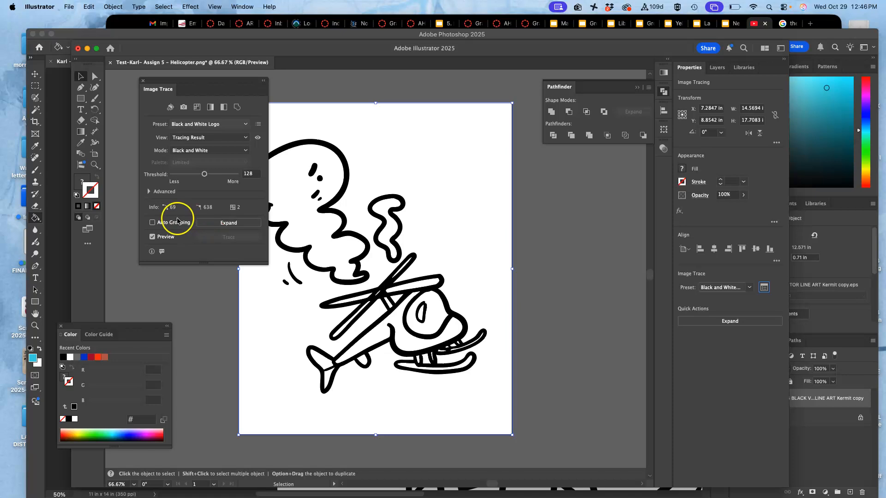
{"action": "left_click", "coordinate": [149, 191]}
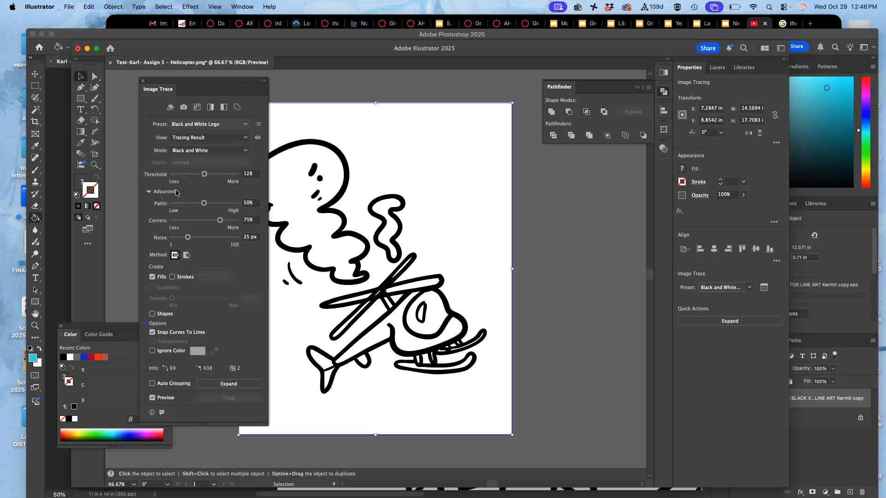
{"action": "left_click", "coordinate": [153, 352]}
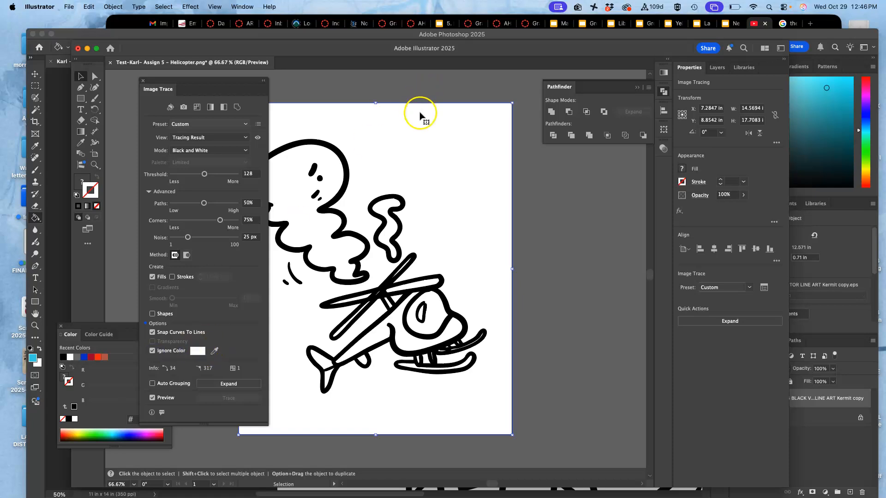
{"action": "mouse_move", "coordinate": [336, 151]}
{"action": "left_mouse_down"}
{"action": "mouse_move", "coordinate": [494, 212]}
{"action": "mouse_move", "coordinate": [603, 154]}
{"action": "mouse_move", "coordinate": [586, 164]}
{"action": "mouse_move", "coordinate": [337, 139]}
{"action": "left_mouse_up"}
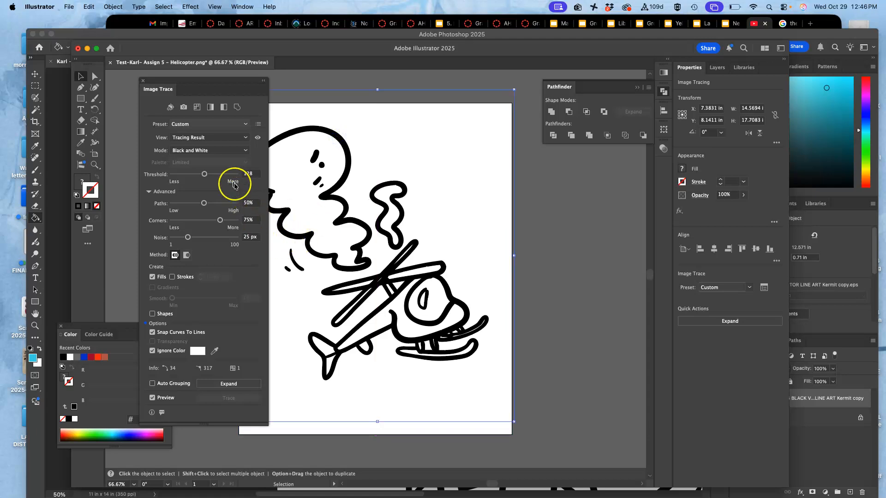
Step: Try Image Trace thresholds of 84, 44, 200 and 232, comparing the line edges around the rotor hub
{"action": "scroll", "coordinate": [353, 326], "scroll_direction": "up", "scroll_amount": 6}
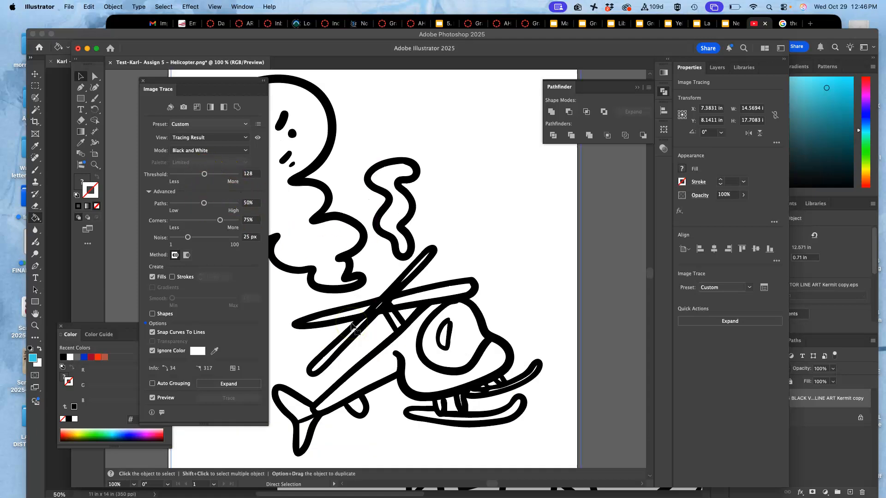
{"action": "scroll", "coordinate": [351, 323], "scroll_direction": "down", "scroll_amount": 5}
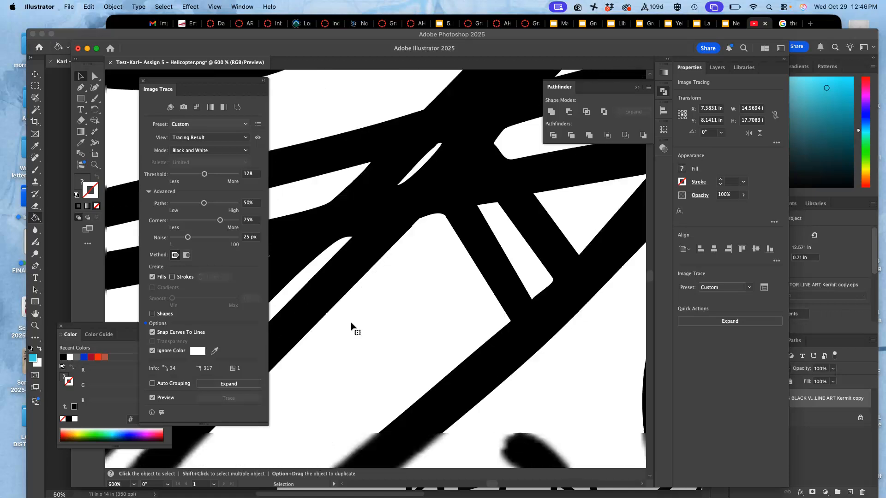
{"action": "scroll", "coordinate": [351, 323], "scroll_direction": "up", "scroll_amount": 1}
{"action": "scroll", "coordinate": [351, 323], "scroll_direction": "left", "scroll_amount": 1}
{"action": "left_click", "coordinate": [399, 229]}
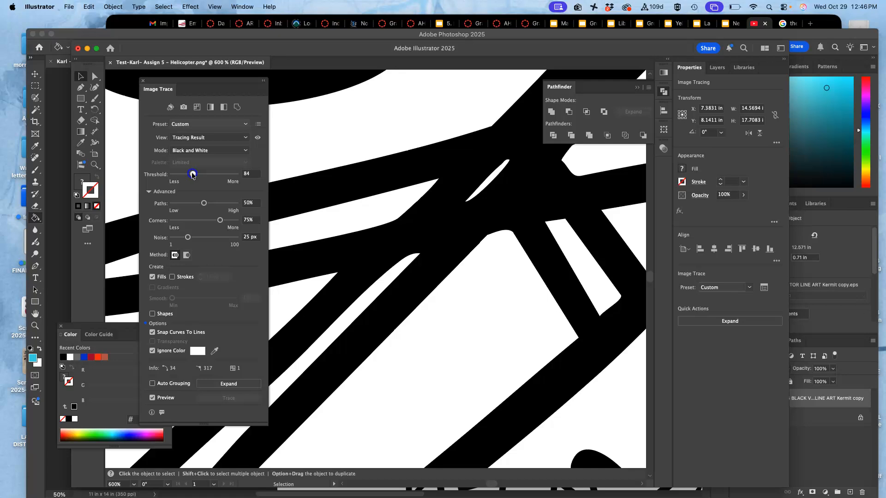
{"action": "left_click_drag", "start_coordinate": [190, 175], "coordinate": [182, 176]}
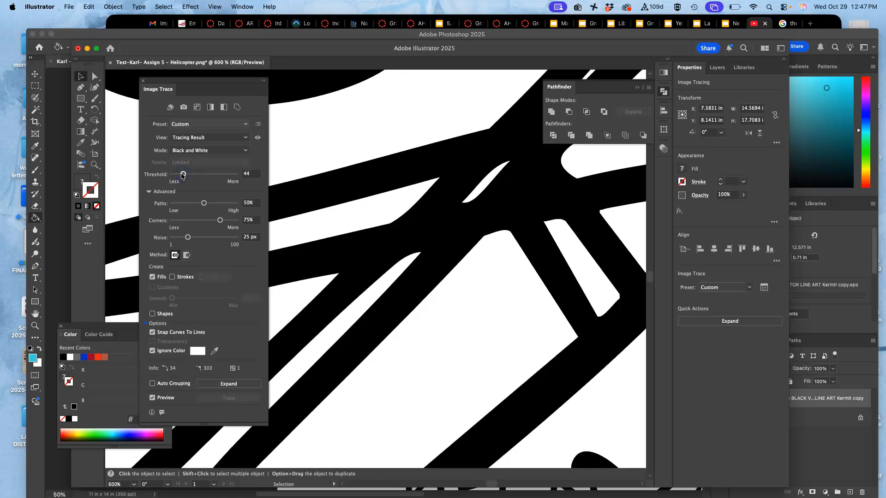
{"action": "left_click_drag", "start_coordinate": [176, 175], "coordinate": [224, 176]}
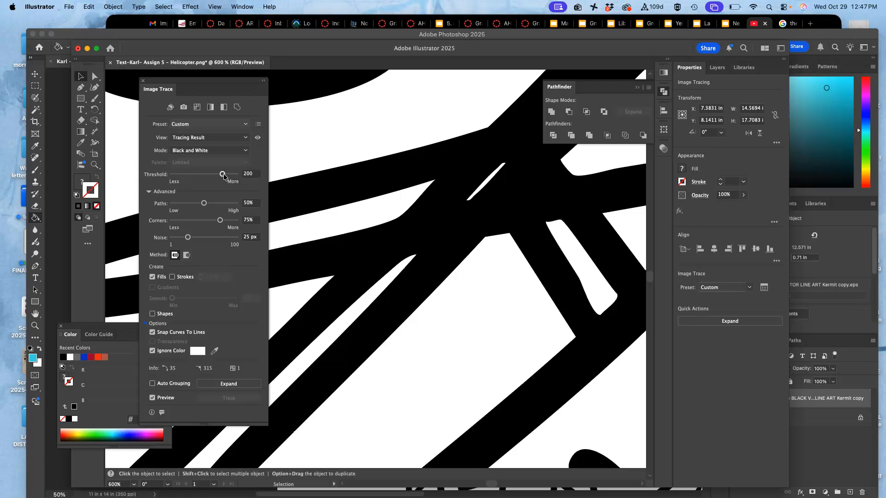
{"action": "left_click_drag", "start_coordinate": [231, 176], "coordinate": [231, 175]}
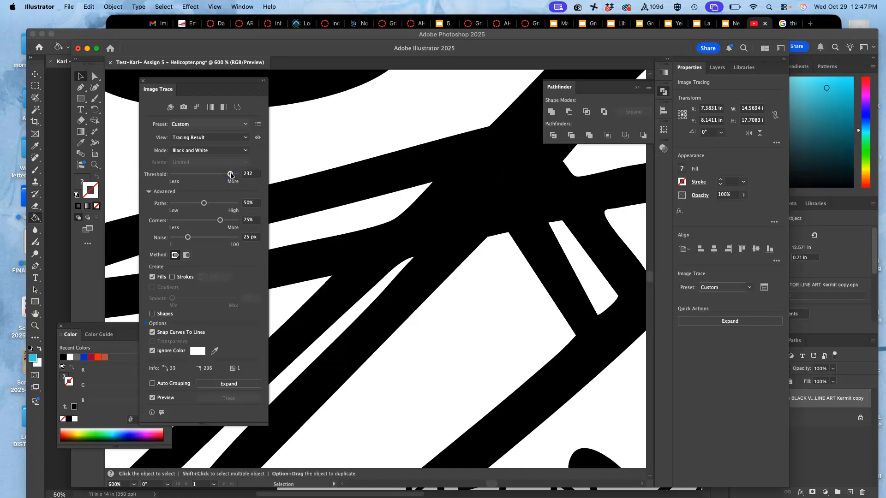
{"action": "key", "text": "super+0"}
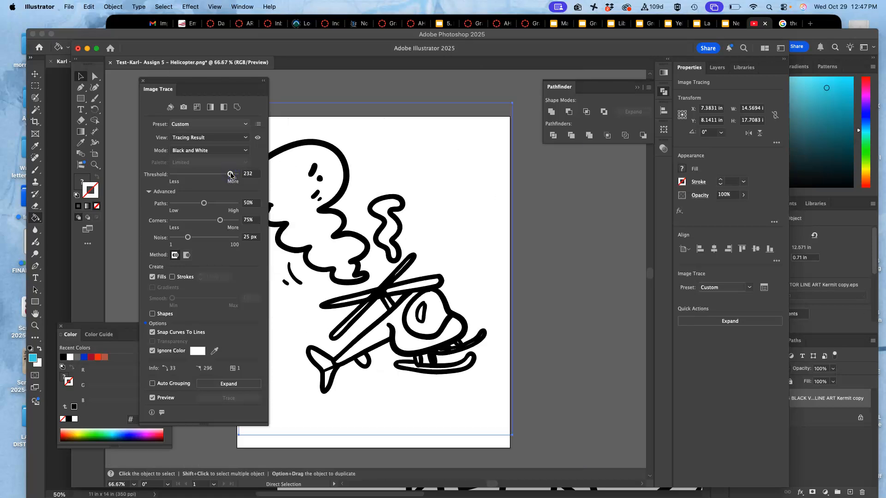
{"action": "left_click", "coordinate": [231, 175]}
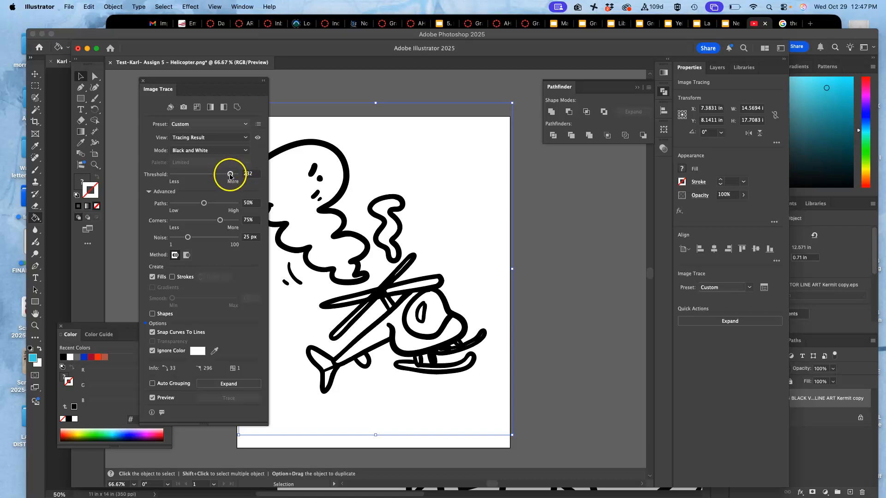
Step: Try thresholds of 75 and 94 against the landing skid details, and settle the Image Trace threshold at 132
{"action": "left_click_drag", "start_coordinate": [212, 176], "coordinate": [190, 176]}
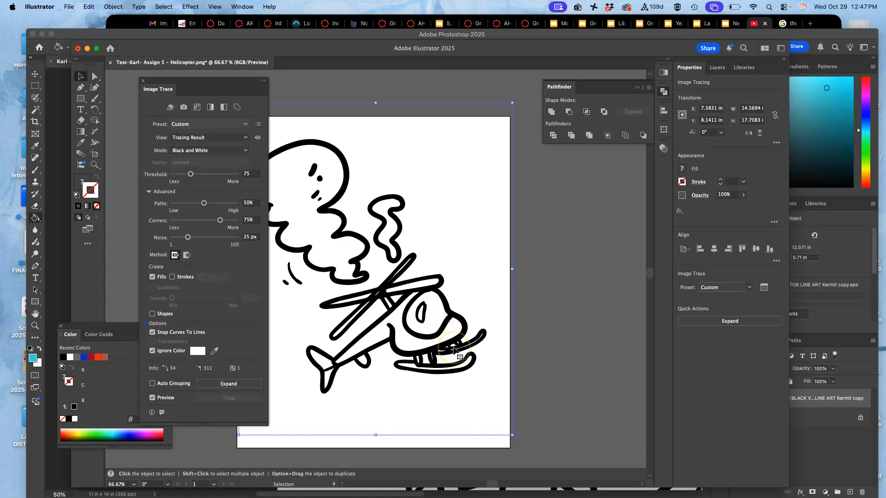
{"action": "scroll", "coordinate": [454, 349], "scroll_direction": "up", "scroll_amount": 10}
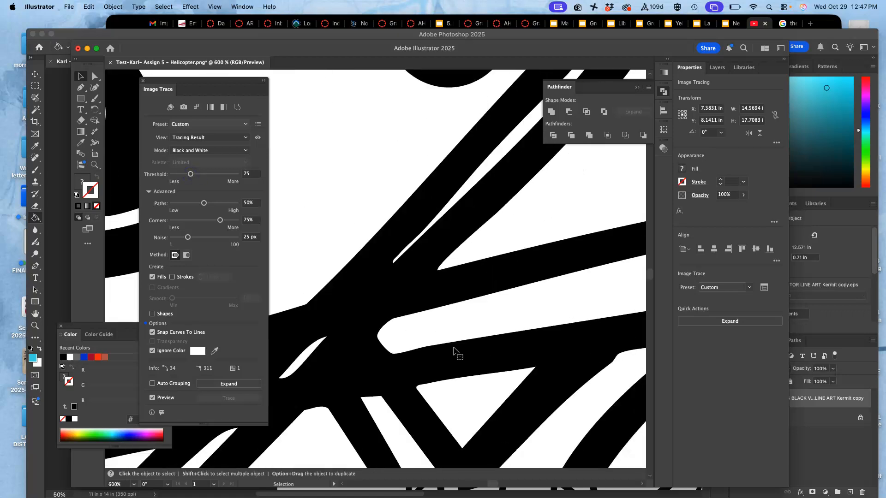
{"action": "scroll", "coordinate": [454, 352], "scroll_direction": "down", "scroll_amount": 10}
{"action": "scroll", "coordinate": [454, 351], "scroll_direction": "right", "scroll_amount": 8}
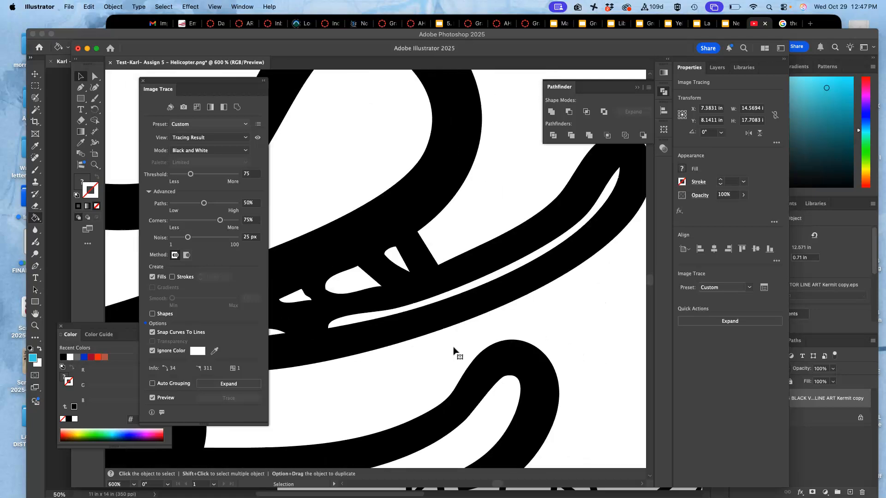
{"action": "scroll", "coordinate": [454, 351], "scroll_direction": "left", "scroll_amount": 3}
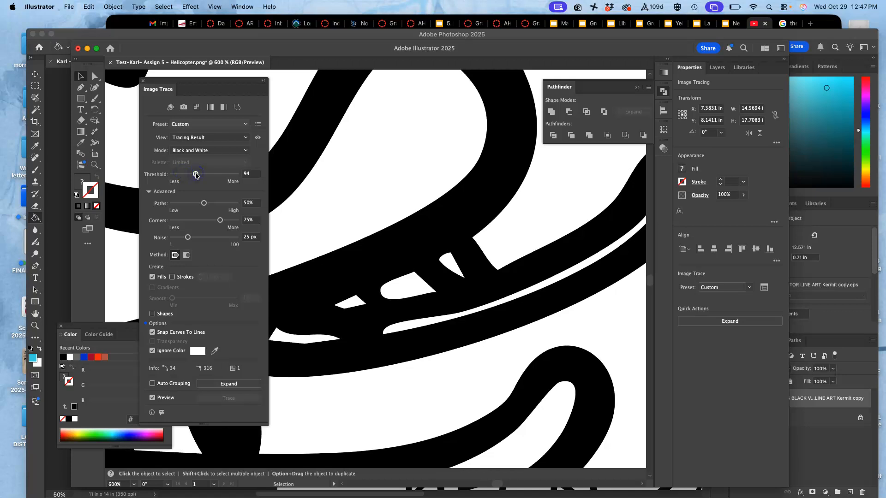
{"action": "left_click_drag", "start_coordinate": [209, 175], "coordinate": [221, 176]}
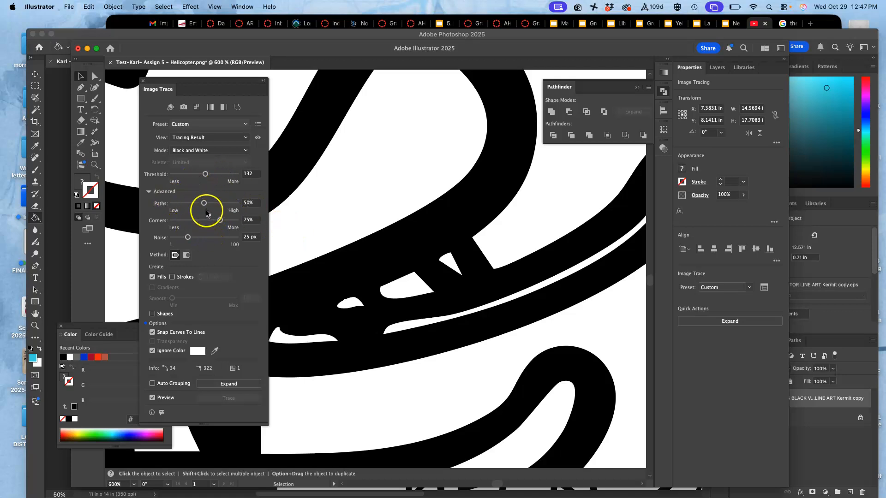
Step: Set the trace's Paths to 31%, Corners to 46% and Noise to 7 px, trying 91 px noise first
{"action": "left_click", "coordinate": [192, 204]}
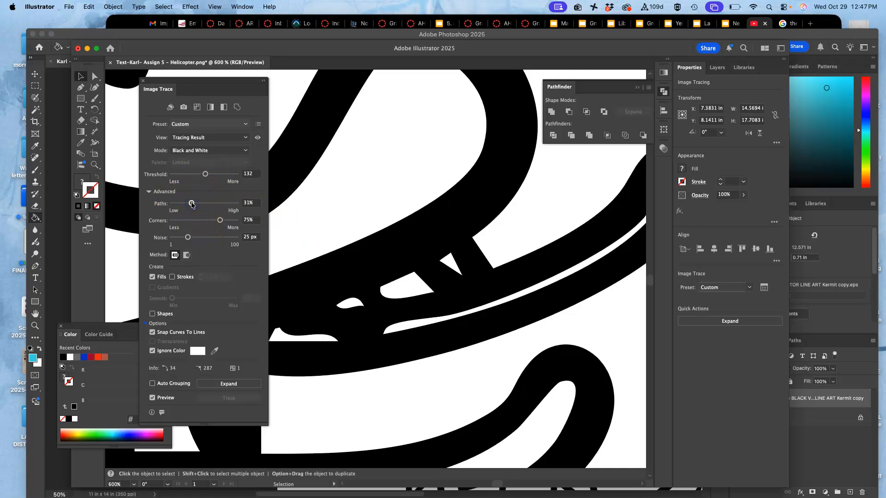
{"action": "left_click", "coordinate": [202, 221]}
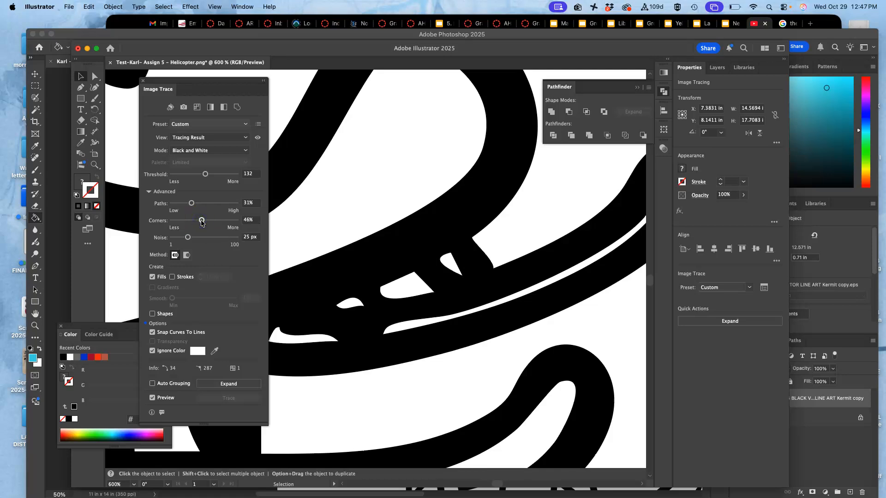
{"action": "left_click", "coordinate": [230, 238]}
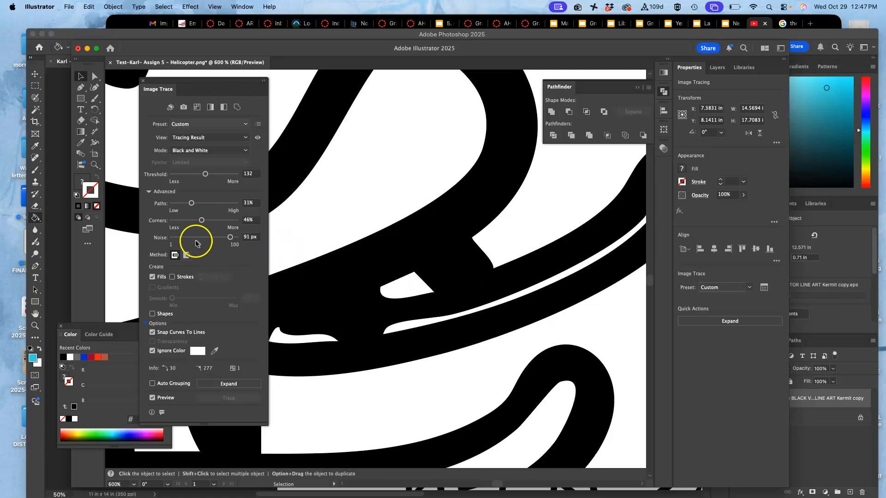
{"action": "left_click", "coordinate": [177, 238]}
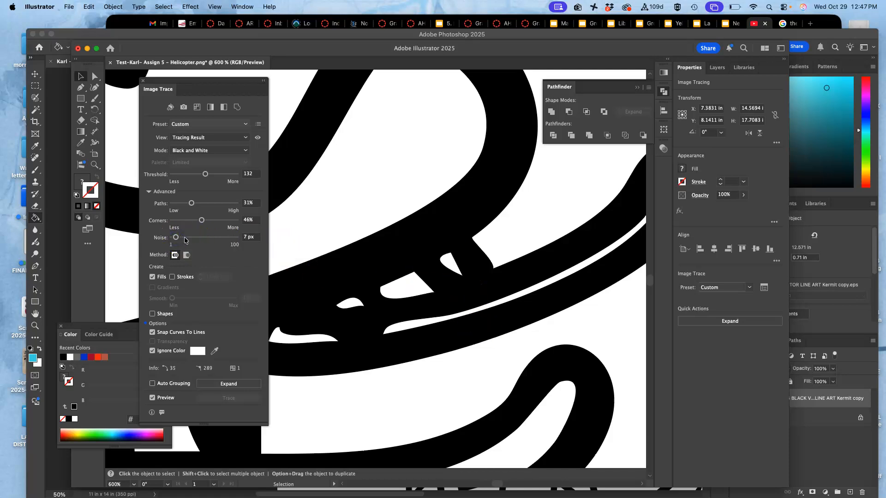
Step: Expand the traced helicopter into editable vector paths, and inspect its anchor points with the Direct Selection tool
{"action": "key", "text": "super+0"}
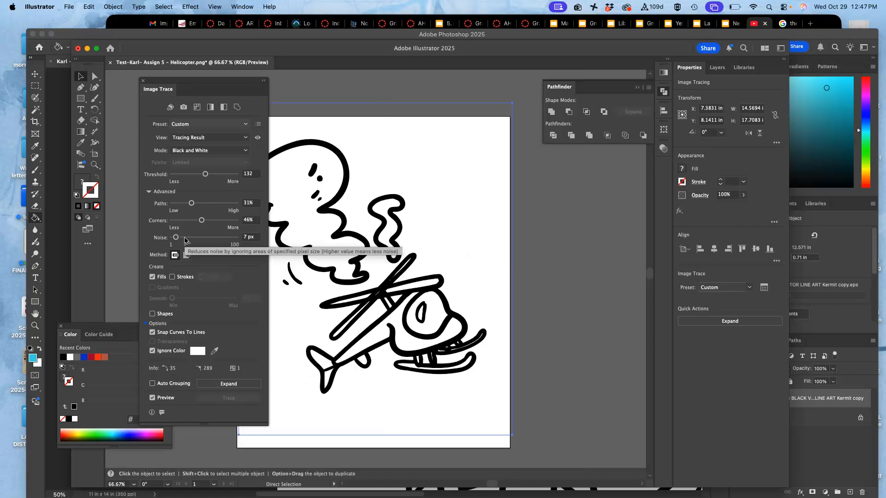
{"action": "left_click", "coordinate": [235, 385]}
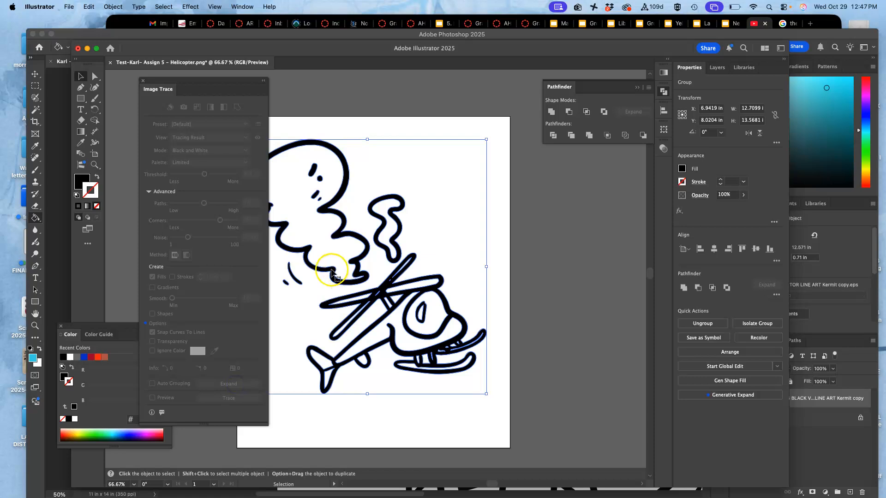
{"action": "left_click", "coordinate": [93, 76]}
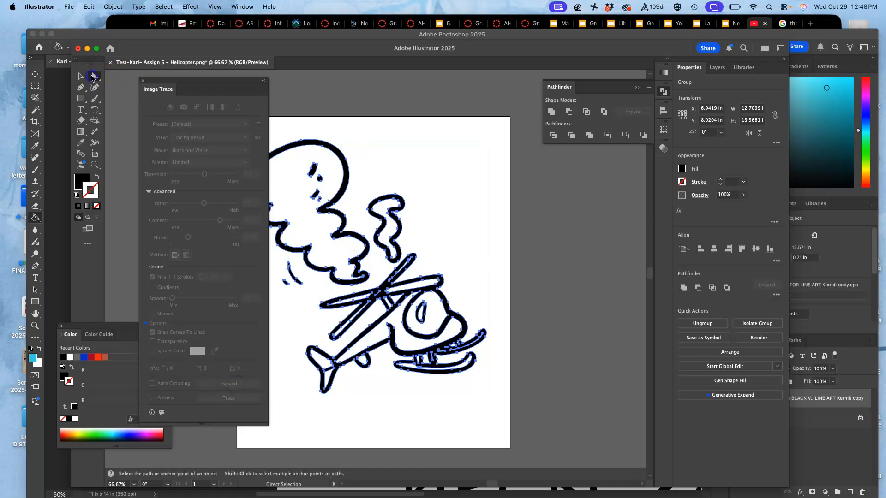
{"action": "key", "text": "super+equal"}
{"action": "key", "text": "super+equal"}
{"action": "key", "text": "super+equal"}
{"action": "key", "text": "super+equal"}
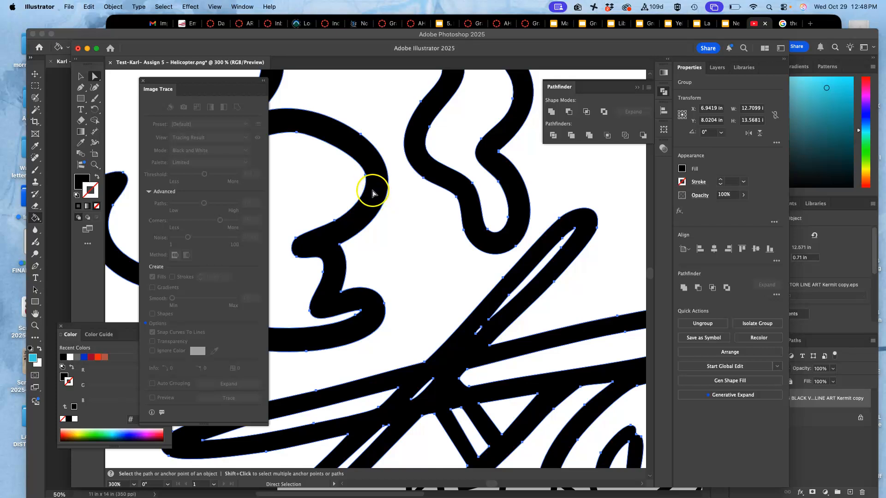
{"action": "key", "text": "super+minus"}
{"action": "key", "text": "super+minus"}
{"action": "key", "text": "super+minus"}
{"action": "key", "text": "super+minus"}
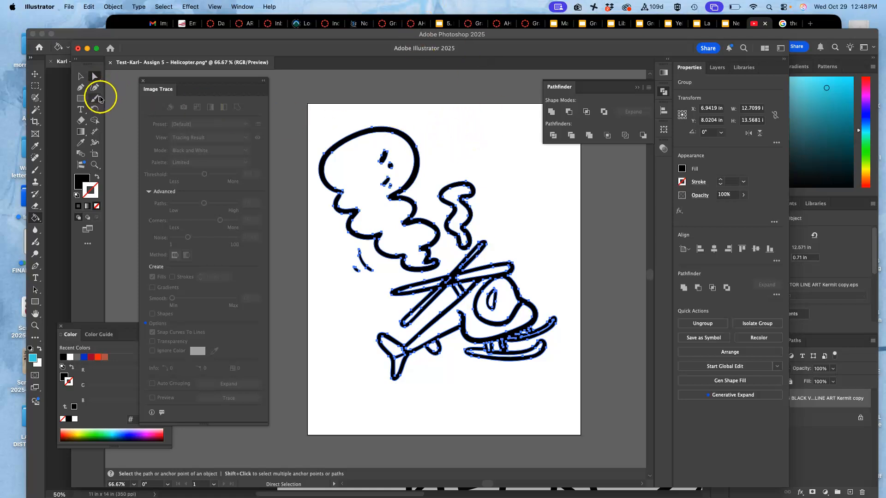
Step: Close the Image Trace settings and set up the Pencil tool with fidelity one notch below Smooth and Edit selected paths enabled
{"action": "left_click", "coordinate": [143, 84]}
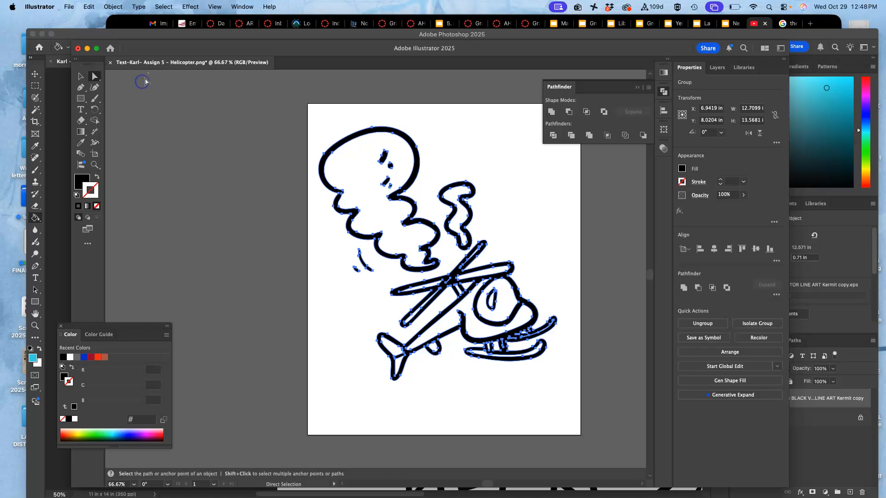
{"action": "left_click", "coordinate": [97, 101]}
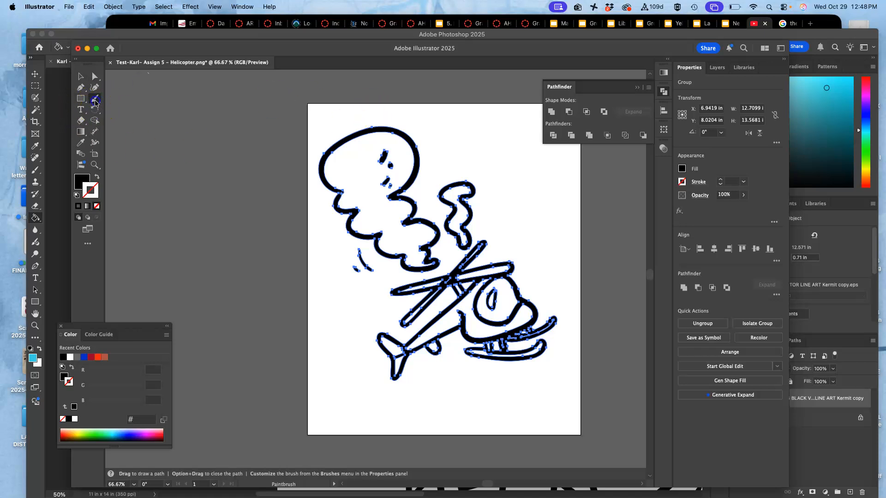
{"action": "left_click", "coordinate": [135, 115]}
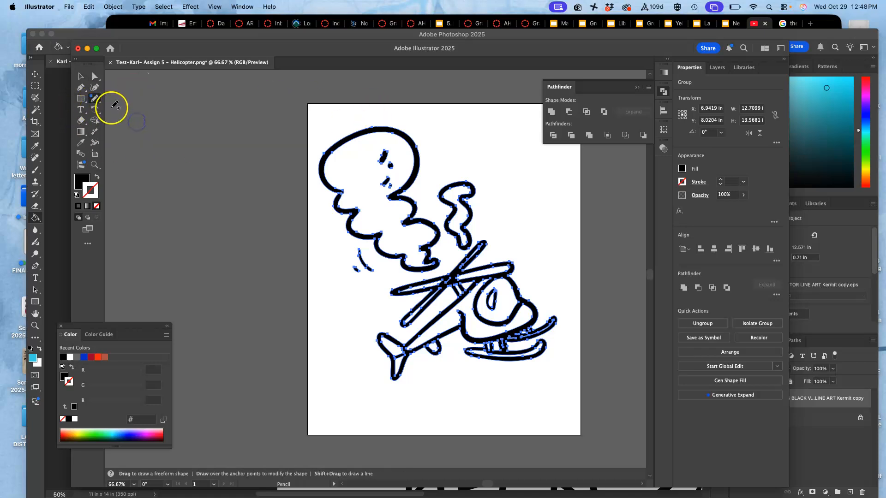
{"action": "double_click", "coordinate": [97, 103]}
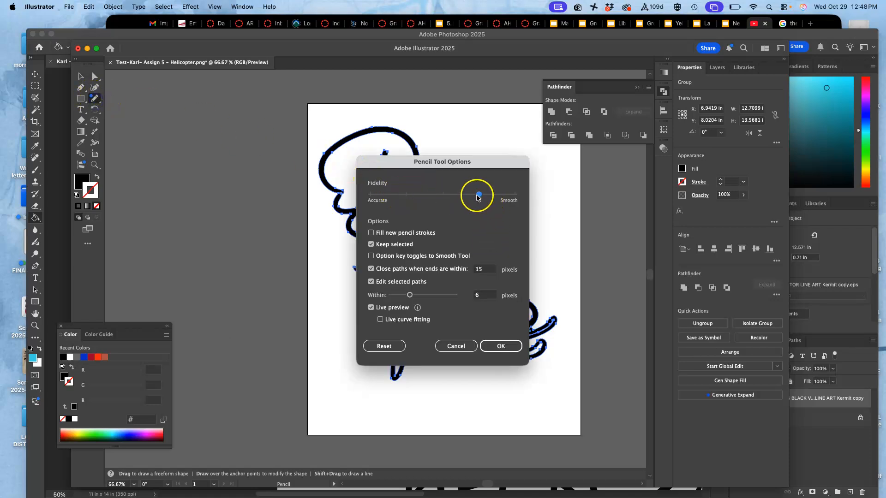
{"action": "left_click", "coordinate": [499, 347]}
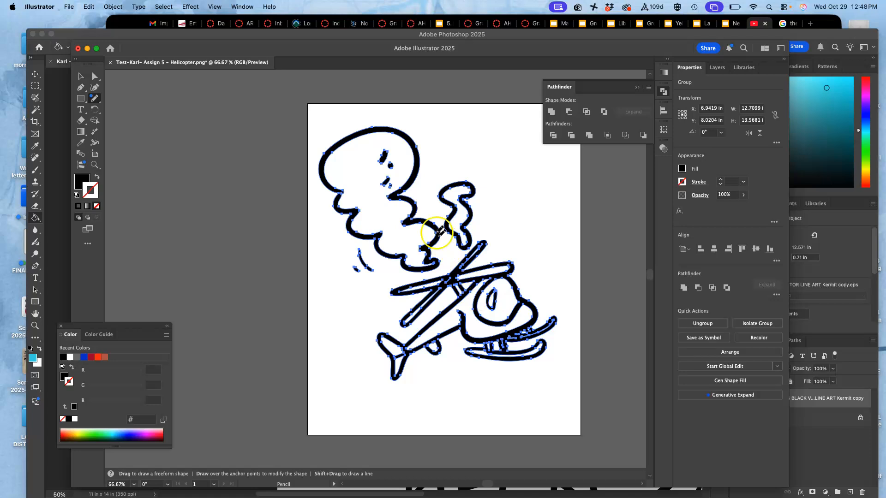
Step: Redraw the outer top and right edge of the small highlight shape in the cockpit window with the Pencil tool, smoothing its contour
{"action": "key", "text": "super+equal"}
{"action": "key", "text": "super+equal"}
{"action": "key", "text": "super+equal"}
{"action": "key", "text": "super+equal"}
{"action": "key", "text": "super+equal"}
{"action": "key", "text": "super+equal"}
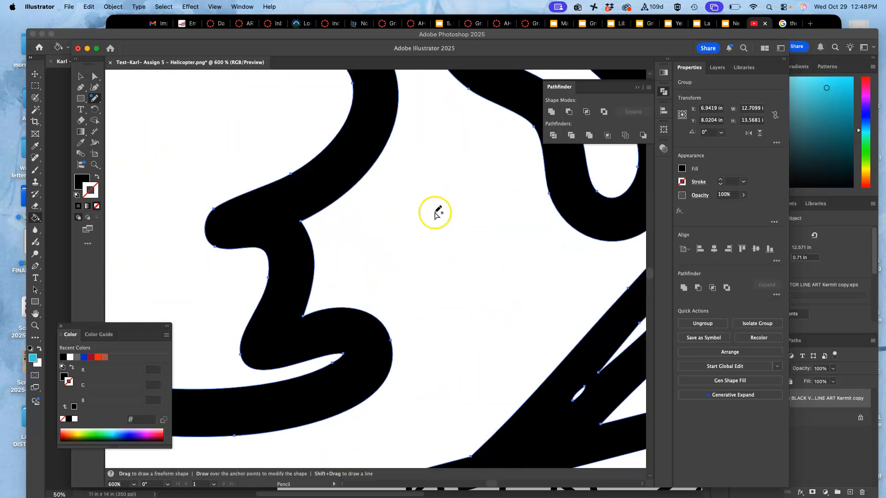
{"action": "left_click_drag", "start_coordinate": [475, 243], "coordinate": [276, 84]}
{"action": "mouse_move", "coordinate": [408, 244]}
{"action": "left_mouse_down"}
{"action": "mouse_move", "coordinate": [334, 57]}
{"action": "mouse_move", "coordinate": [392, 210]}
{"action": "mouse_move", "coordinate": [294, 145]}
{"action": "mouse_move", "coordinate": [338, 238]}
{"action": "left_mouse_up"}
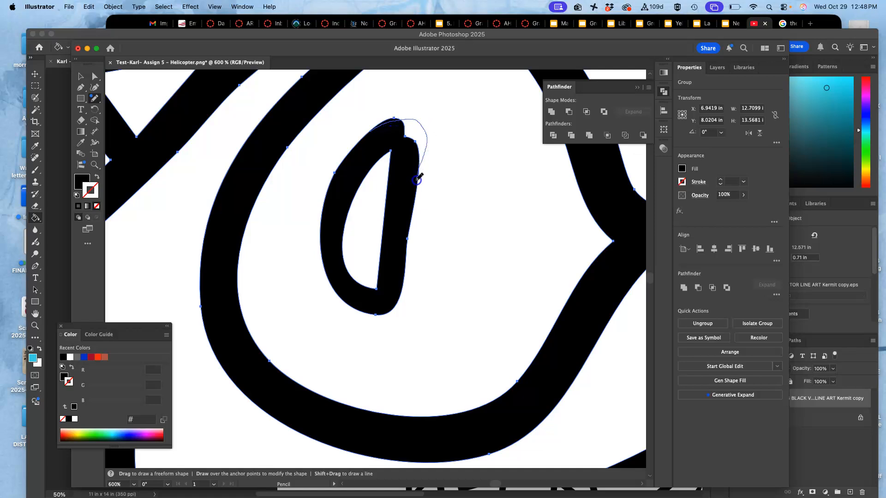
{"action": "left_click_drag", "start_coordinate": [417, 180], "coordinate": [416, 182]}
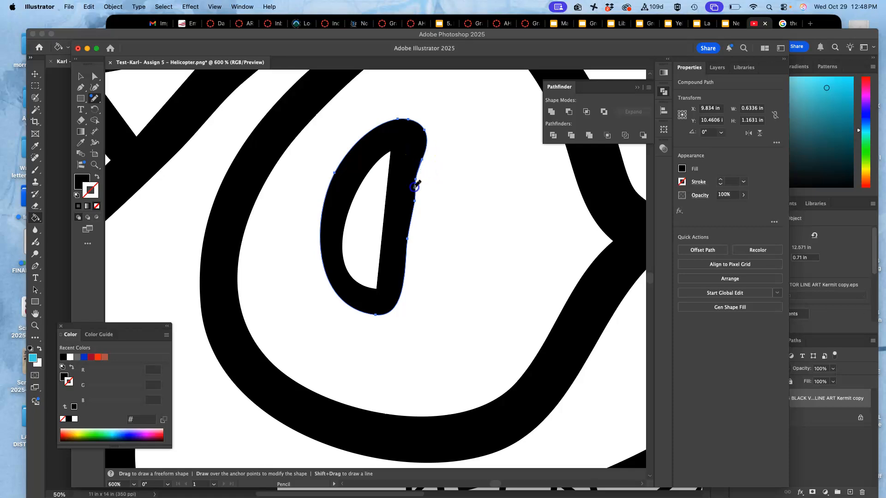
{"action": "left_click_drag", "start_coordinate": [406, 254], "coordinate": [408, 275]}
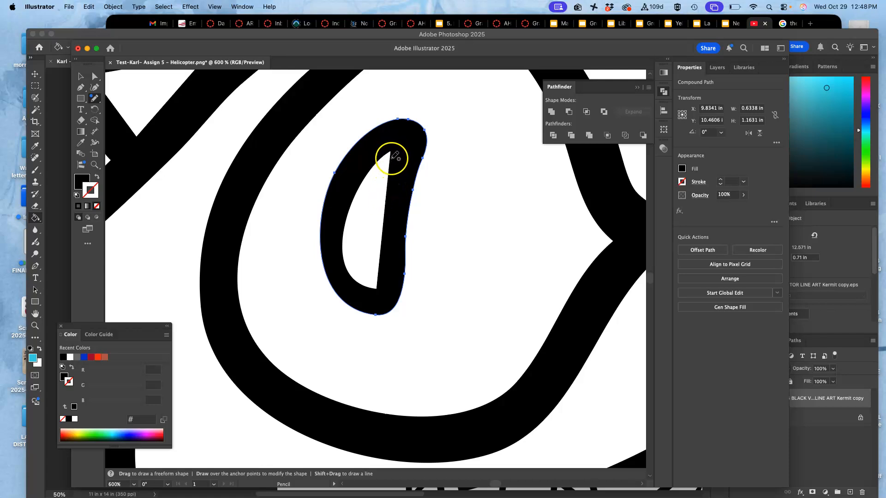
Step: Redraw the inner edge of the cockpit window's highlight shape with the Pencil tool as a smooth opening with rounded ends
{"action": "key", "text": "super"}
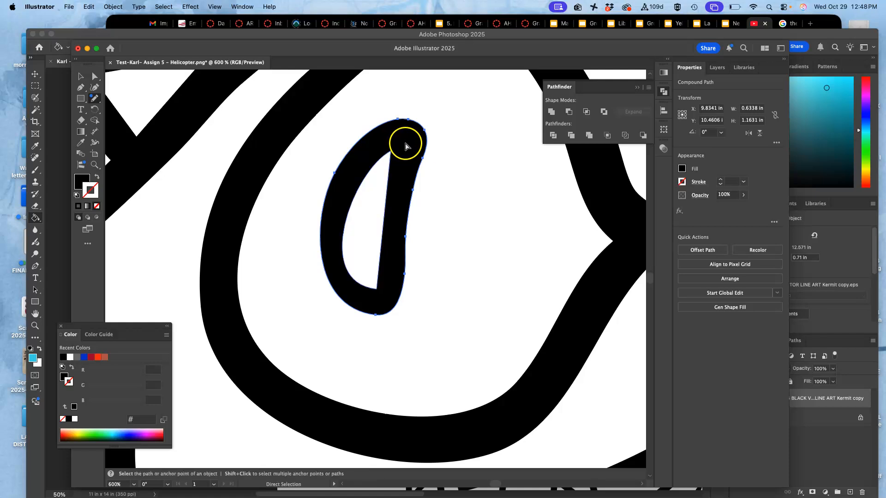
{"action": "left_click", "coordinate": [406, 145], "text": "super"}
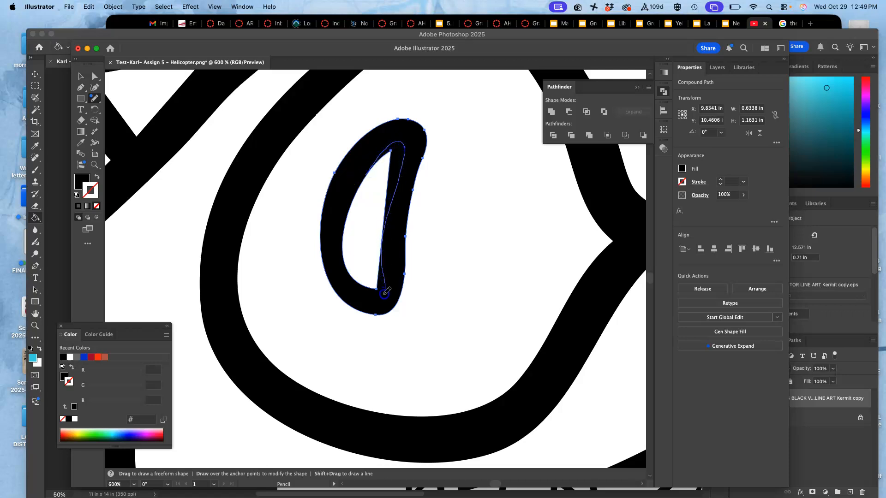
{"action": "left_click_drag", "start_coordinate": [348, 266], "coordinate": [356, 263]}
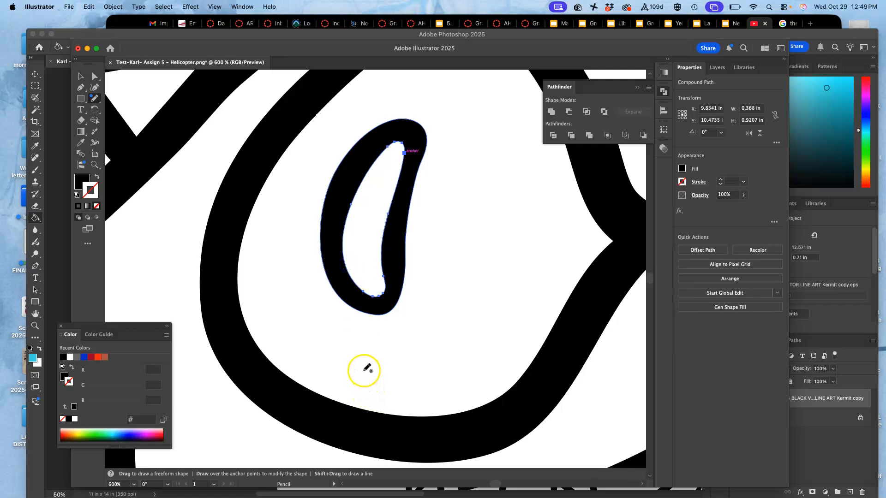
Step: Redraw the white opening of the upper-right rotor blade with the Pencil tool, extending it down towards the hub and widening it up to the rounded tip
{"action": "key", "text": "super+minus"}
{"action": "key", "text": "super+minus"}
{"action": "key", "text": "super+minus"}
{"action": "key", "text": "super+minus"}
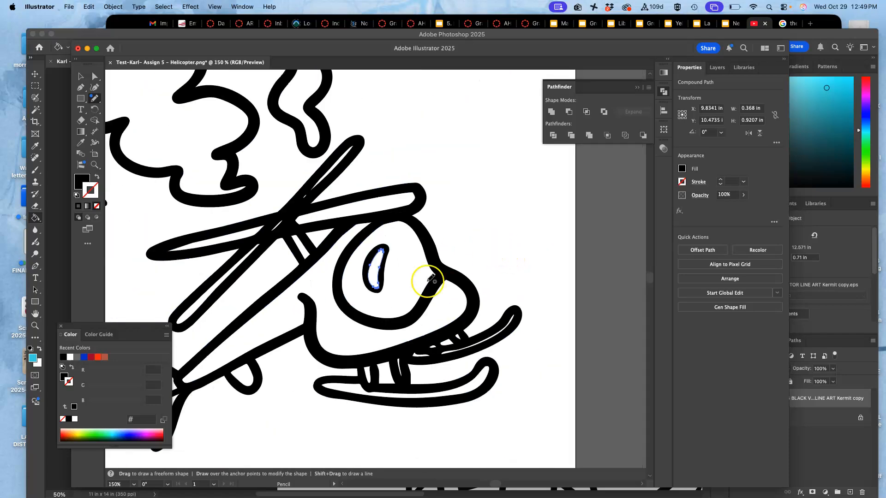
{"action": "left_click_drag", "start_coordinate": [431, 277], "coordinate": [518, 222]}
{"action": "scroll", "coordinate": [512, 240], "scroll_direction": "up", "scroll_amount": 5}
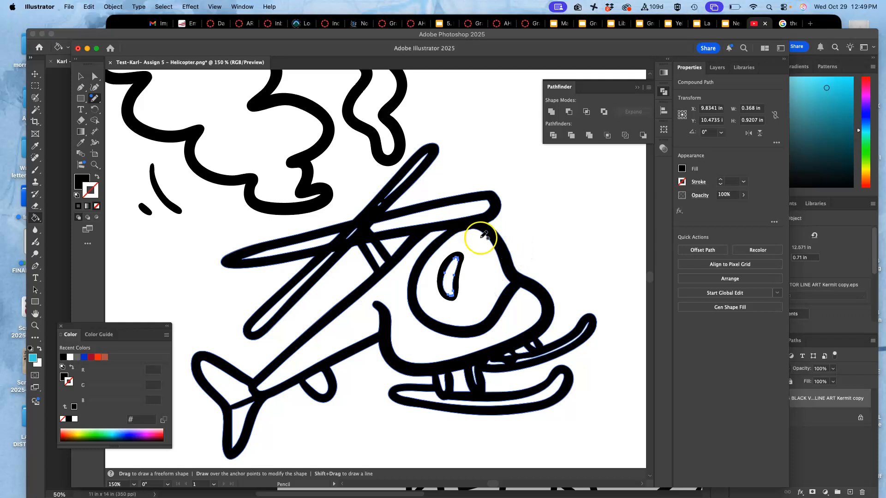
{"action": "key", "text": "super+equal"}
{"action": "key", "text": "super+equal"}
{"action": "key", "text": "super+equal"}
{"action": "key", "text": "super+equal"}
{"action": "key", "text": "super+equal"}
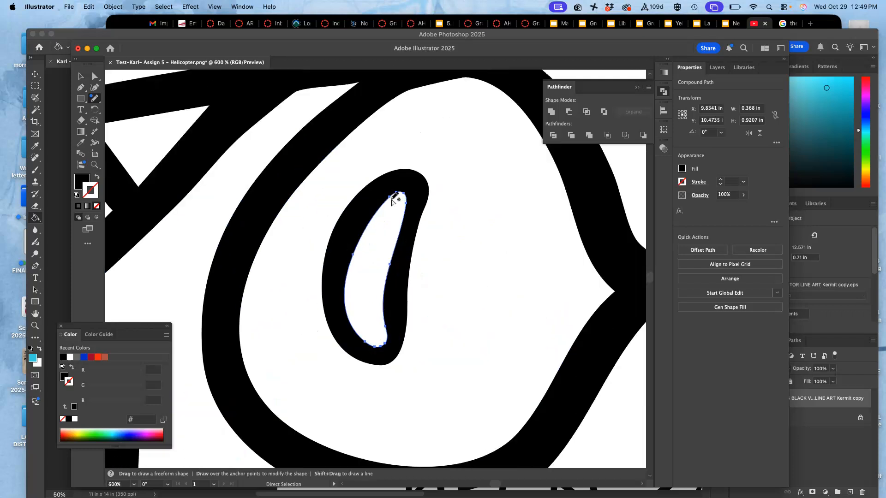
{"action": "left_click_drag", "start_coordinate": [277, 186], "coordinate": [506, 334]}
{"action": "left_click_drag", "start_coordinate": [311, 171], "coordinate": [519, 299]}
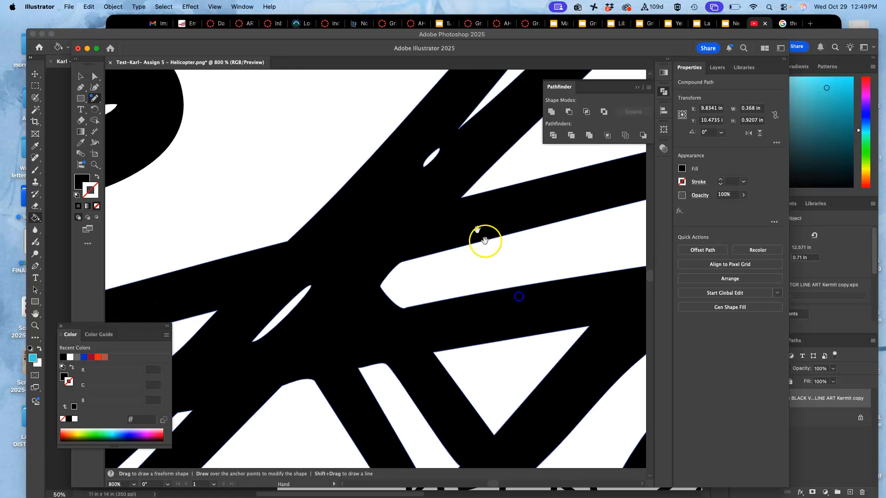
{"action": "left_click_drag", "start_coordinate": [442, 168], "coordinate": [362, 271]}
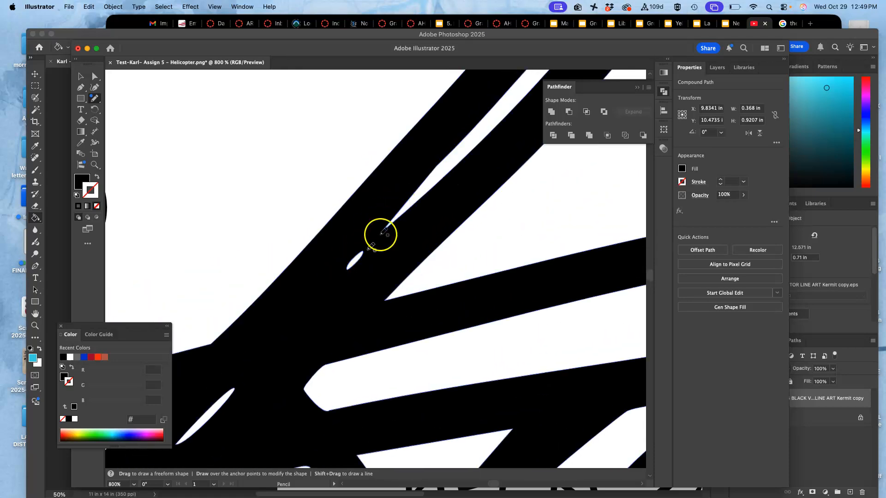
{"action": "left_click", "coordinate": [409, 185]}
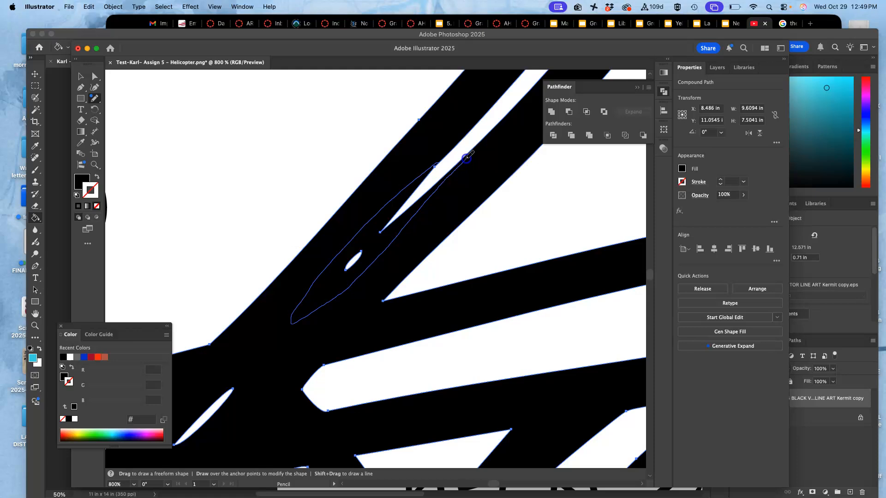
{"action": "left_click_drag", "start_coordinate": [479, 142], "coordinate": [481, 141]}
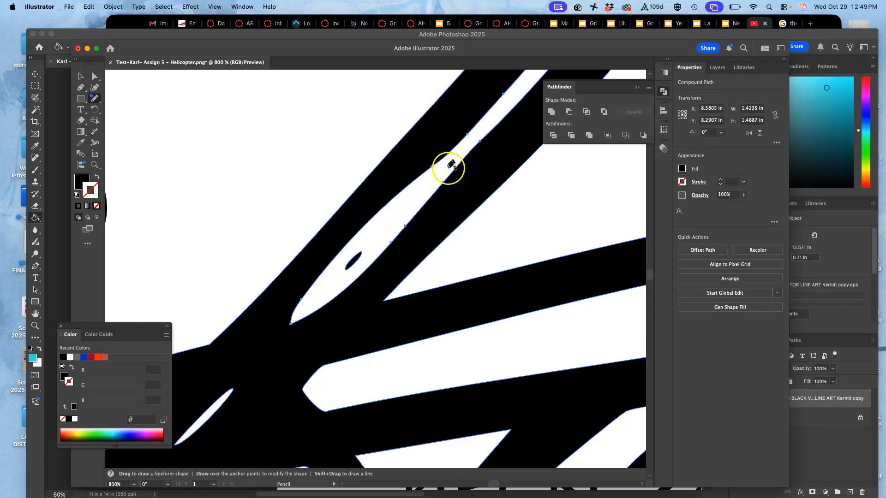
{"action": "key", "text": "super+minus"}
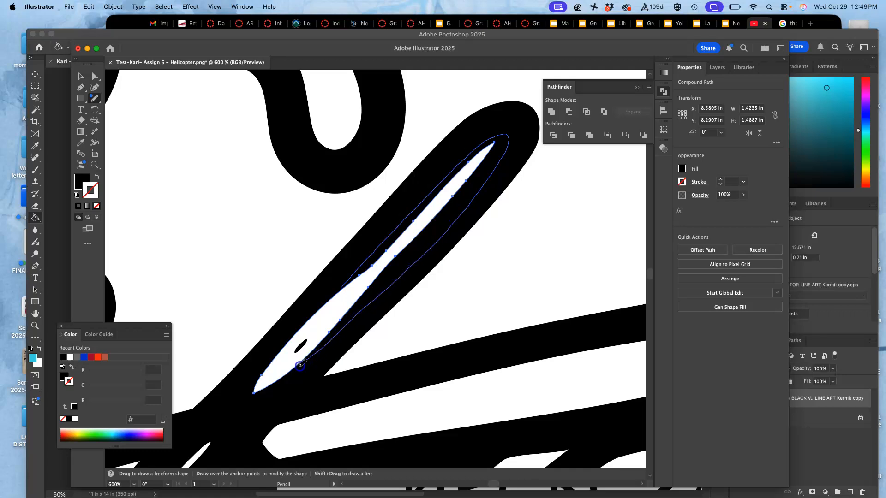
{"action": "left_click_drag", "start_coordinate": [275, 380], "coordinate": [276, 378]}
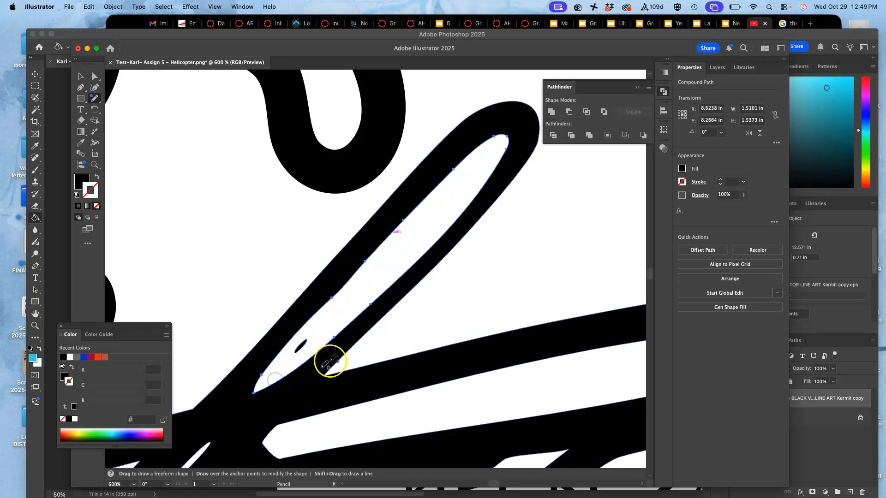
Step: Delete the small black speck left inside the upper-right rotor blade's white opening
{"action": "left_click_drag", "start_coordinate": [301, 345], "coordinate": [307, 335]}
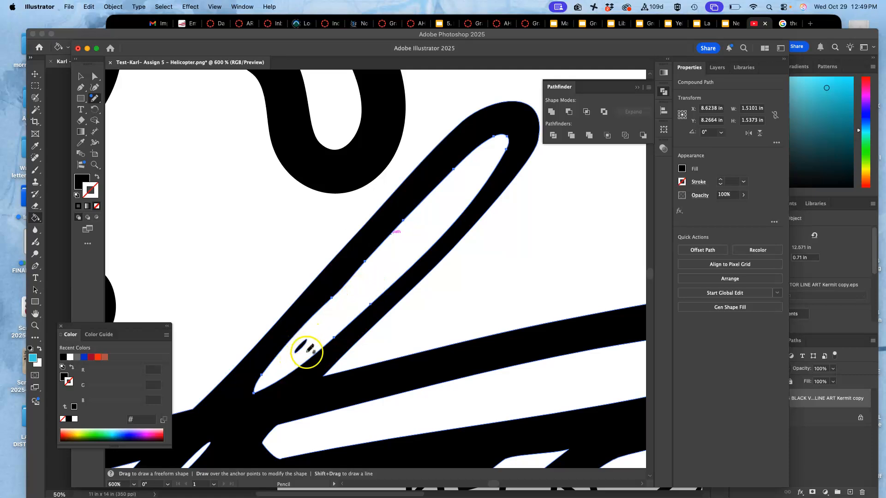
{"action": "left_click", "coordinate": [95, 76]}
{"action": "left_click", "coordinate": [357, 307]}
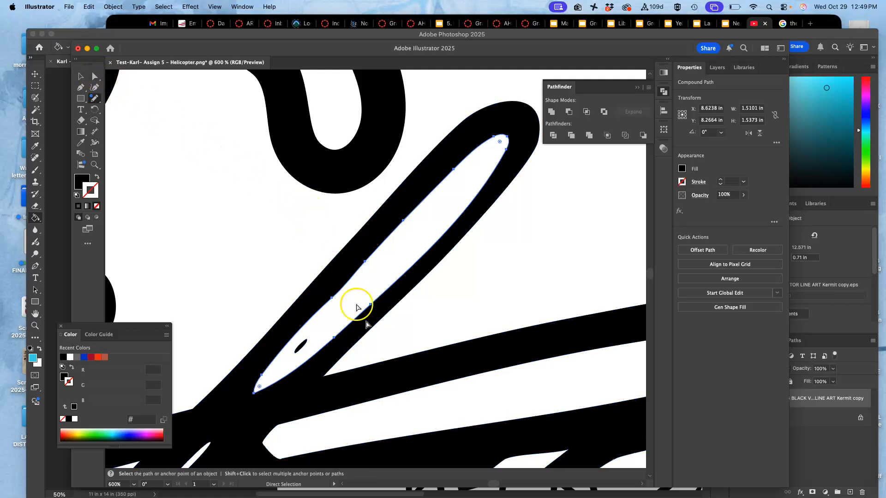
{"action": "left_click", "coordinate": [299, 347]}
{"action": "key", "text": "n"}
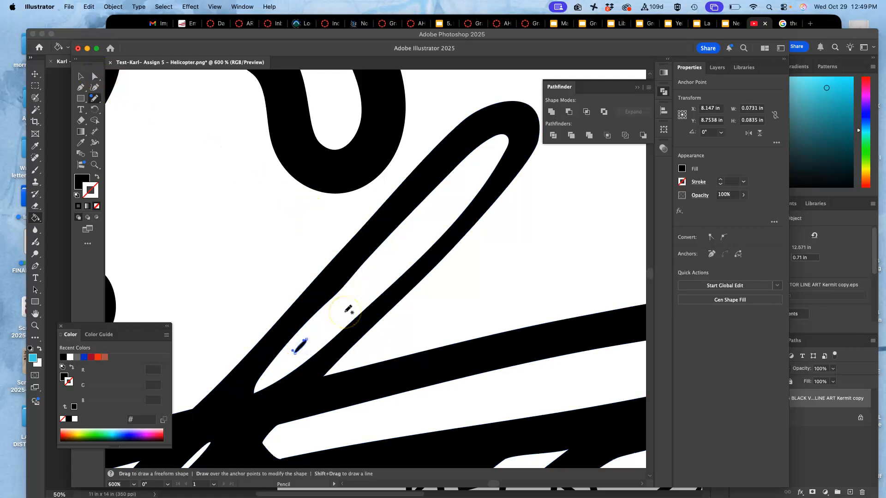
{"action": "key", "text": "Delete"}
Step: Try to join the upper-right and left rotor blade openings across the hub with a Pencil stroke
{"action": "key", "text": "space"}
{"action": "mouse_move", "coordinate": [317, 273]}
{"action": "left_mouse_down"}
{"action": "mouse_move", "coordinate": [362, 210]}
{"action": "mouse_move", "coordinate": [306, 292]}
{"action": "mouse_move", "coordinate": [445, 163]}
{"action": "left_mouse_up"}
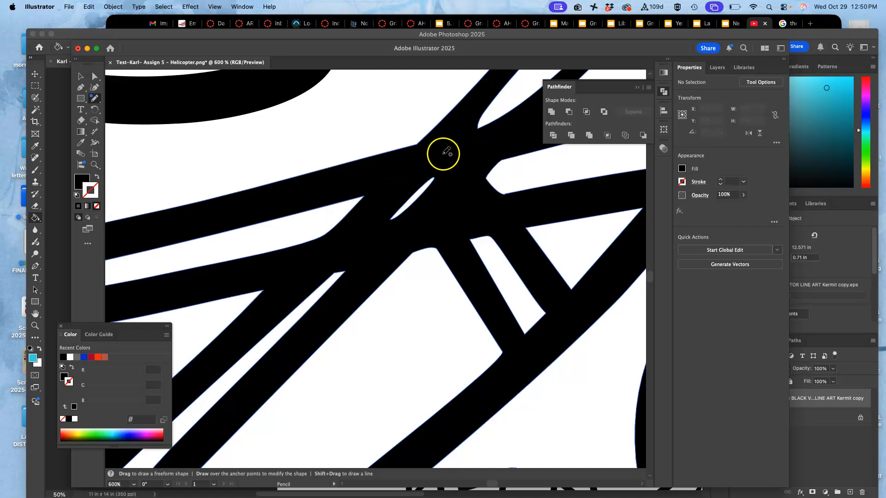
{"action": "left_click", "coordinate": [468, 121], "text": "super"}
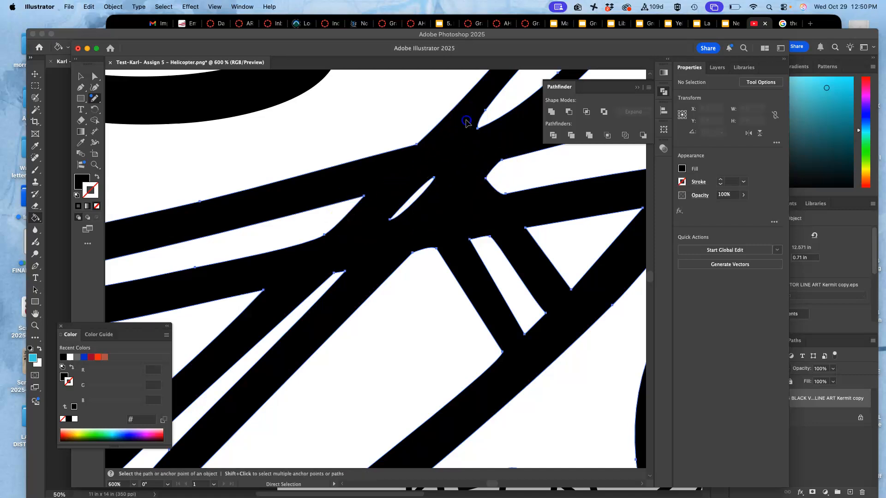
{"action": "key", "text": "super+z"}
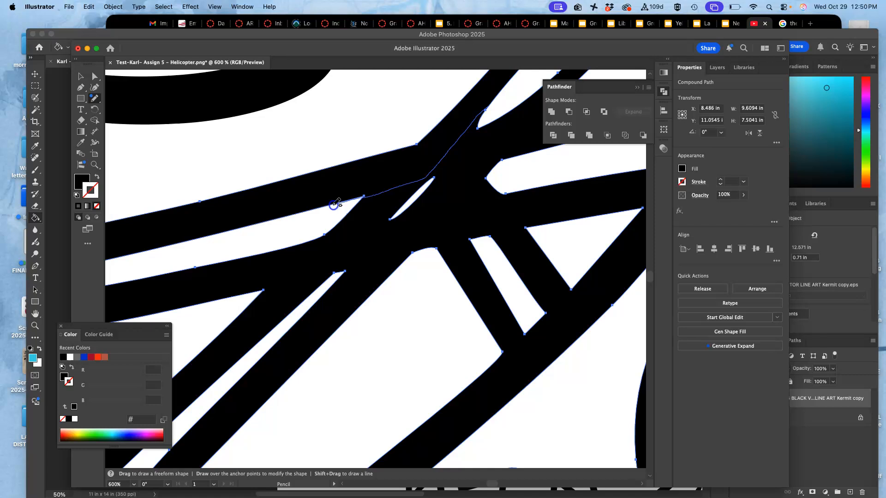
{"action": "left_click_drag", "start_coordinate": [331, 205], "coordinate": [330, 205]}
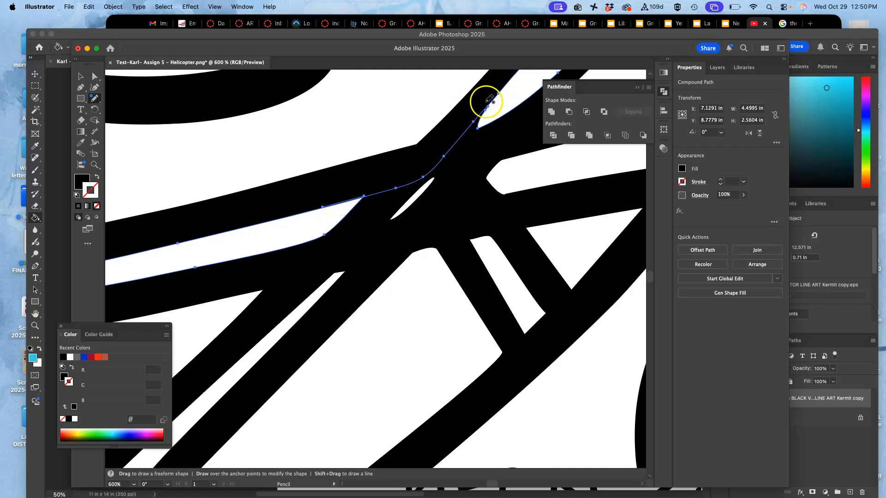
{"action": "left_click", "coordinate": [411, 177], "text": "super"}
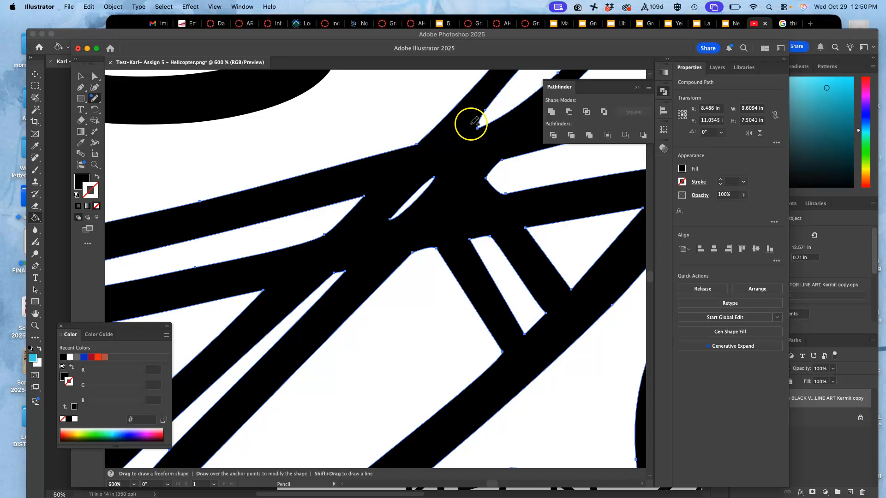
Step: Erase a white channel across the rotor hub between the upper-right and left blade openings, and smooth its upper edge with the Pencil tool
{"action": "left_click", "coordinate": [81, 120]}
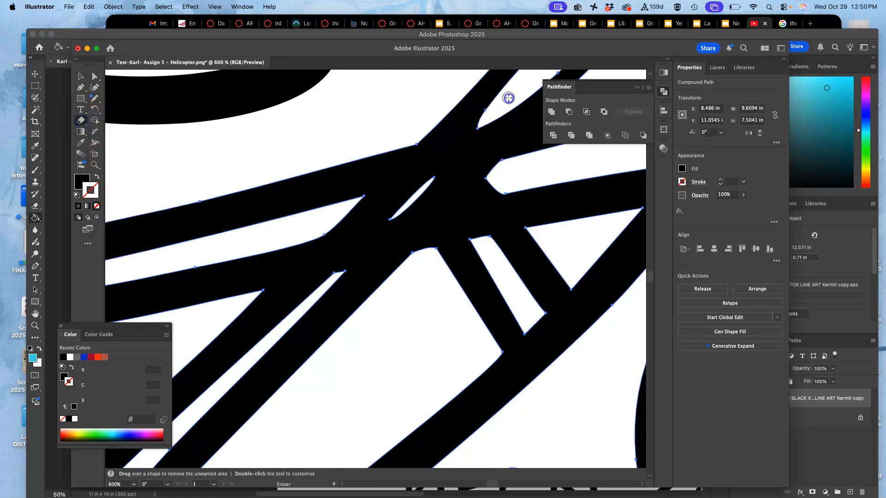
{"action": "mouse_move", "coordinate": [478, 132]}
{"action": "left_mouse_down"}
{"action": "mouse_move", "coordinate": [417, 197]}
{"action": "mouse_move", "coordinate": [338, 216]}
{"action": "left_mouse_up"}
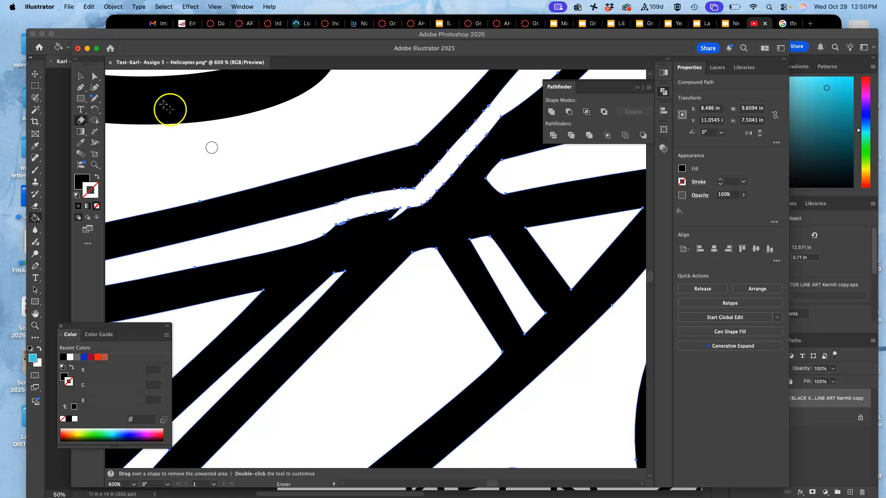
{"action": "left_click", "coordinate": [94, 97]}
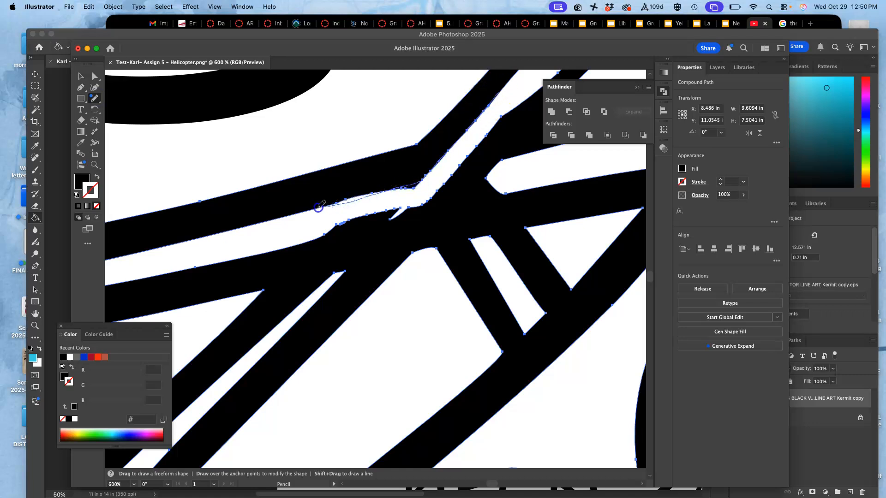
{"action": "left_click_drag", "start_coordinate": [318, 206], "coordinate": [314, 207]}
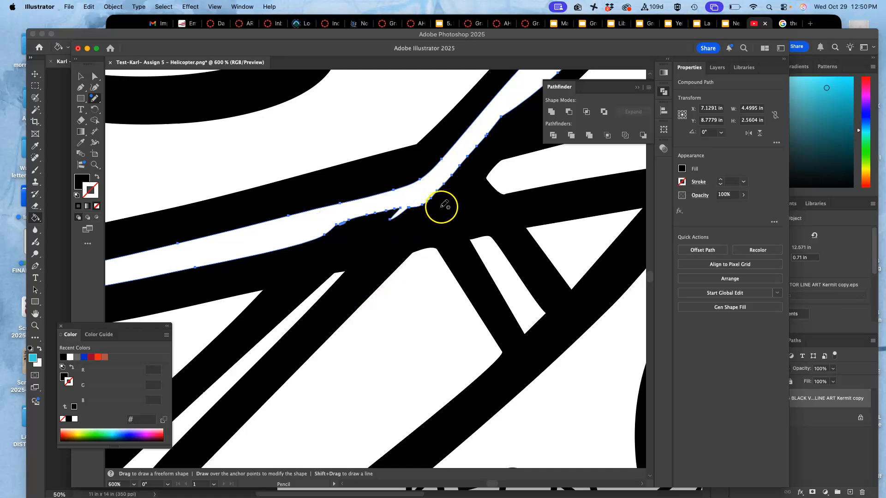
Step: Erase the remaining black across the rotor hub to open it into the right and lower-left blades
{"action": "left_click", "coordinate": [80, 120]}
{"action": "left_click_drag", "start_coordinate": [340, 228], "coordinate": [326, 287]}
{"action": "mouse_move", "coordinate": [513, 178]}
{"action": "left_mouse_down"}
{"action": "mouse_move", "coordinate": [401, 211]}
{"action": "mouse_move", "coordinate": [342, 257]}
{"action": "left_mouse_up"}
{"action": "left_click_drag", "start_coordinate": [487, 137], "coordinate": [475, 142]}
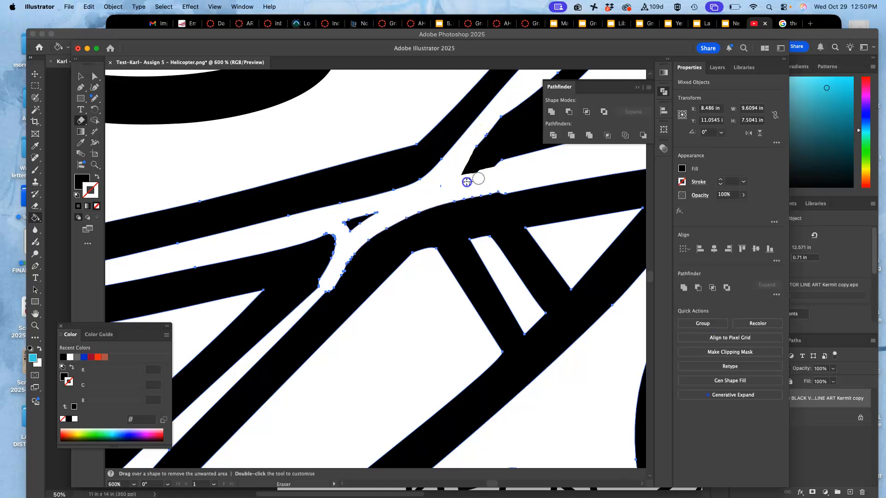
Step: Smooth the erased corner between the upper-right and right blades and the hub's lower edge with the Pencil tool
{"action": "key", "text": "super+minus"}
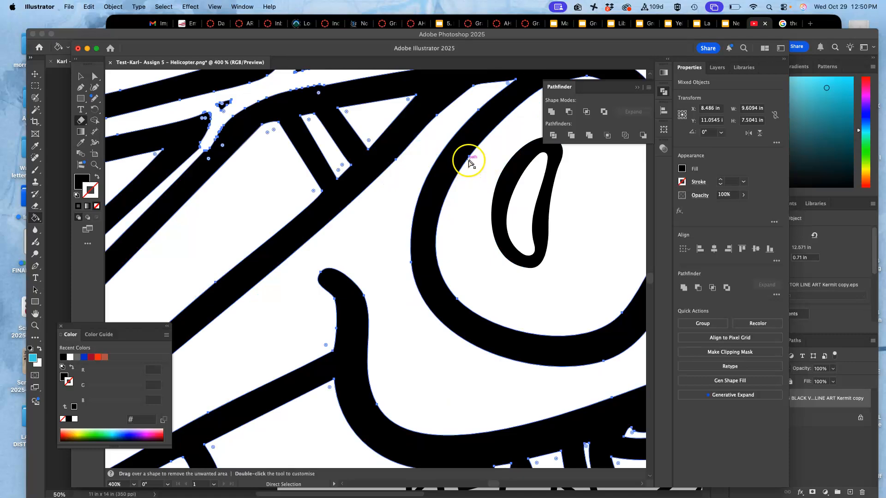
{"action": "left_click_drag", "start_coordinate": [350, 124], "coordinate": [432, 232]}
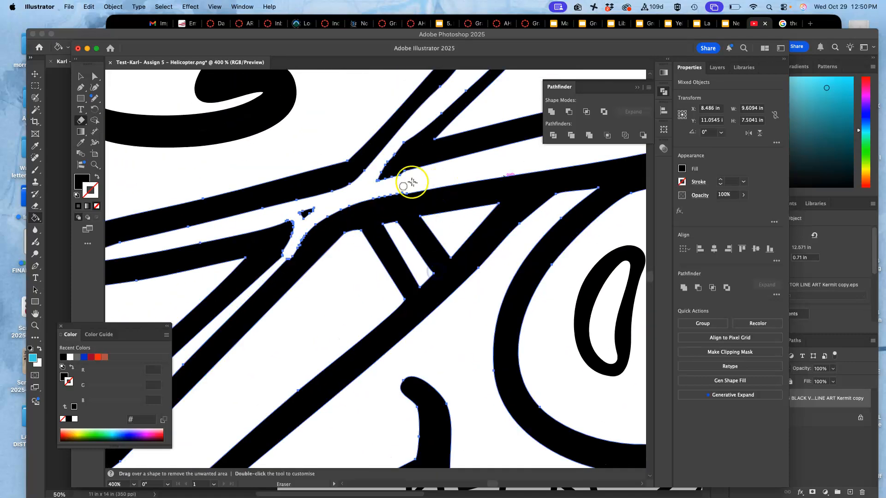
{"action": "left_click", "coordinate": [94, 98]}
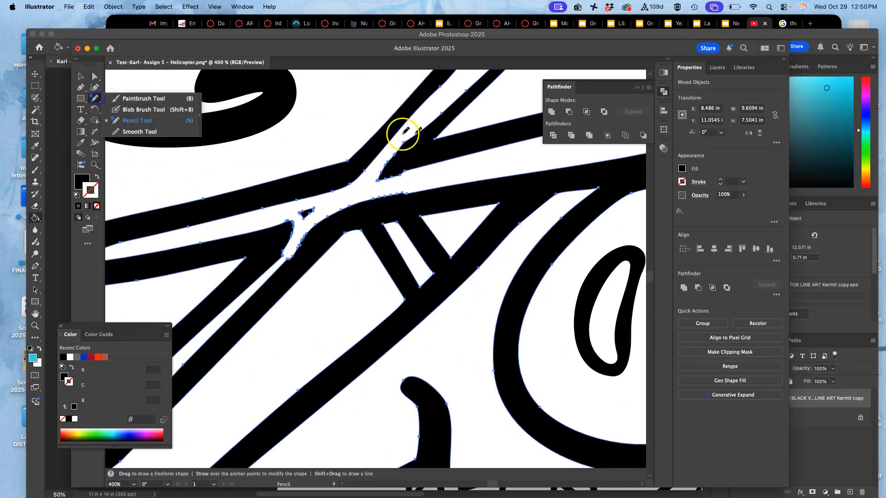
{"action": "left_click_drag", "start_coordinate": [449, 107], "coordinate": [435, 120]}
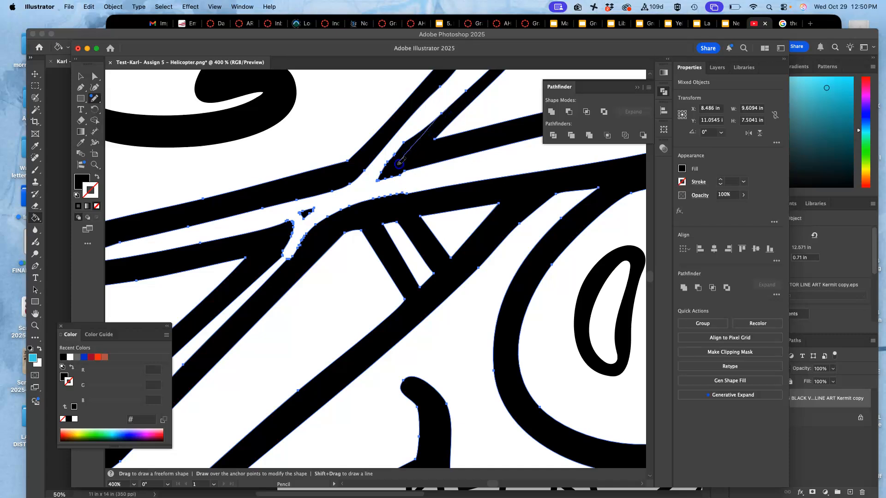
{"action": "left_click_drag", "start_coordinate": [408, 169], "coordinate": [402, 175]}
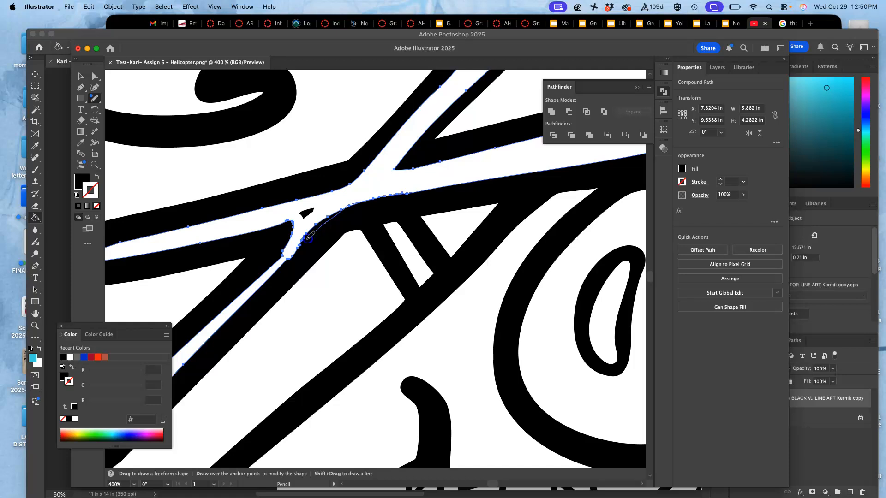
{"action": "left_click_drag", "start_coordinate": [270, 280], "coordinate": [269, 281]}
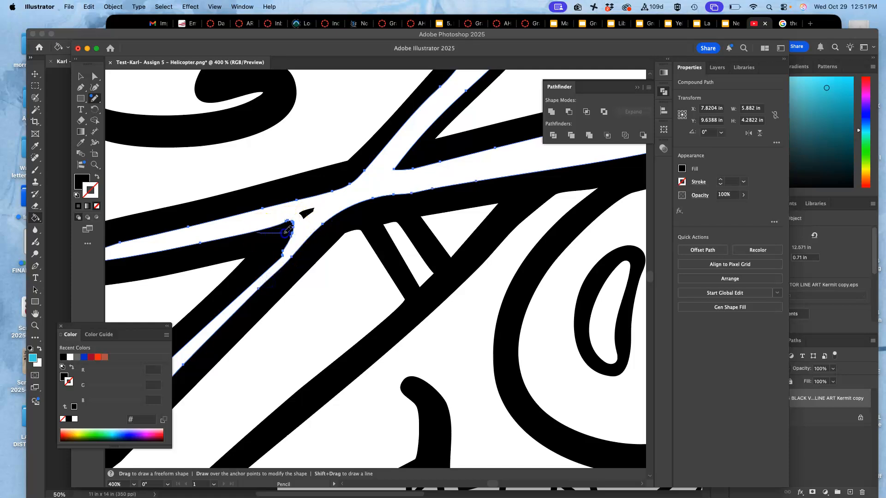
Step: Redraw the corner between the left and lower-left blades as a clean point, and delete the leftover black fragment beside it
{"action": "left_click_drag", "start_coordinate": [274, 263], "coordinate": [263, 272]}
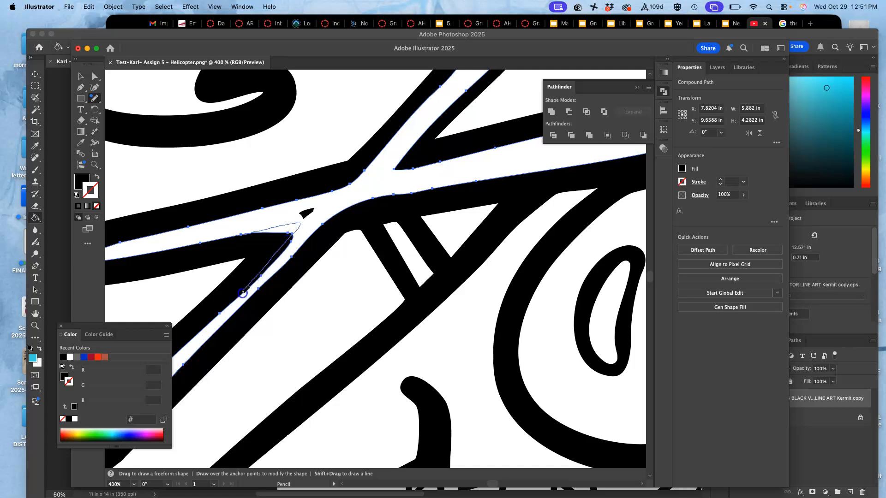
{"action": "left_click_drag", "start_coordinate": [235, 300], "coordinate": [234, 303]}
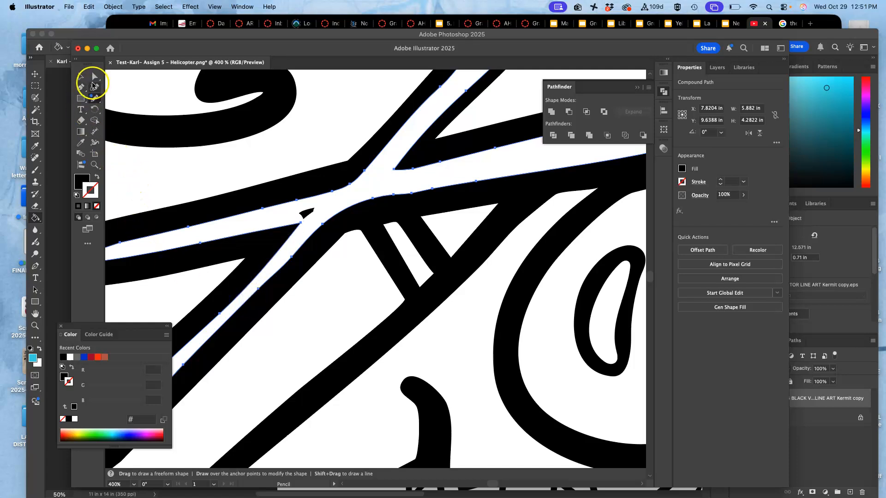
{"action": "left_click", "coordinate": [305, 212], "text": "super"}
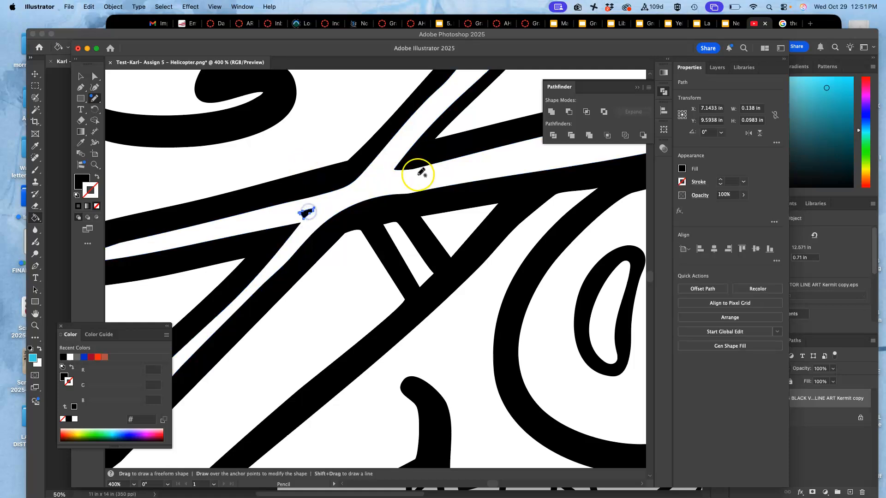
{"action": "key", "text": "Delete"}
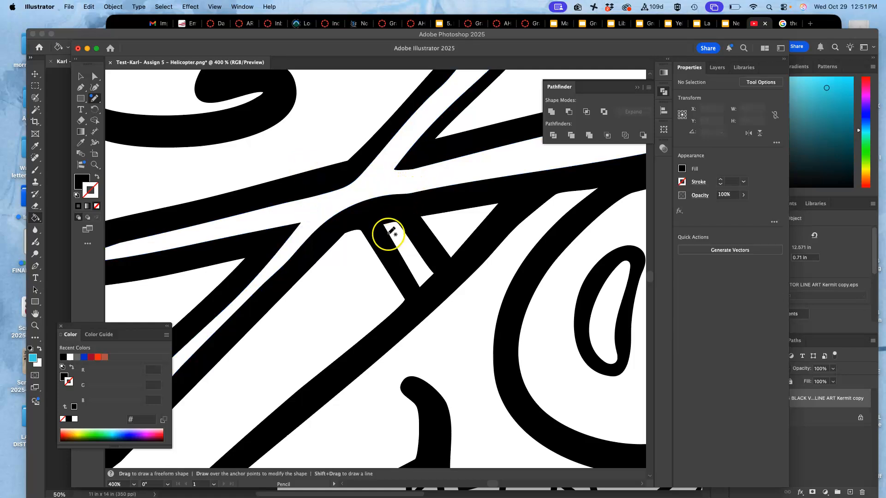
Step: Draw a closed wavy steam shape, about 1.8 by 3.9 in, beside the existing steam with the Pencil tool and fill it black
{"action": "key", "text": "super+1"}
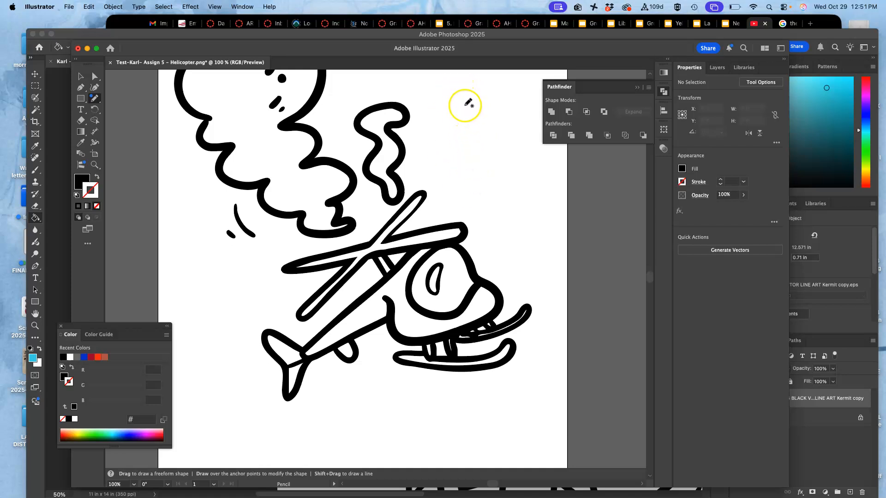
{"action": "left_click", "coordinate": [450, 101]}
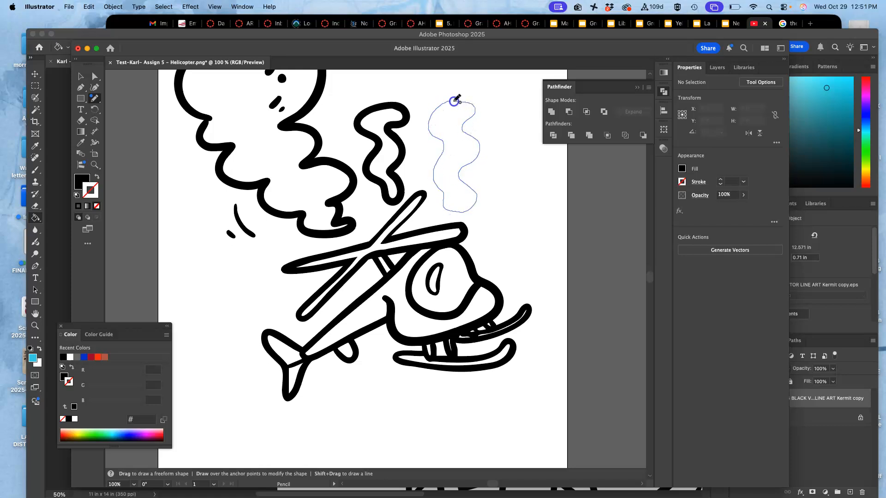
{"action": "left_click_drag", "start_coordinate": [452, 102], "coordinate": [454, 101]}
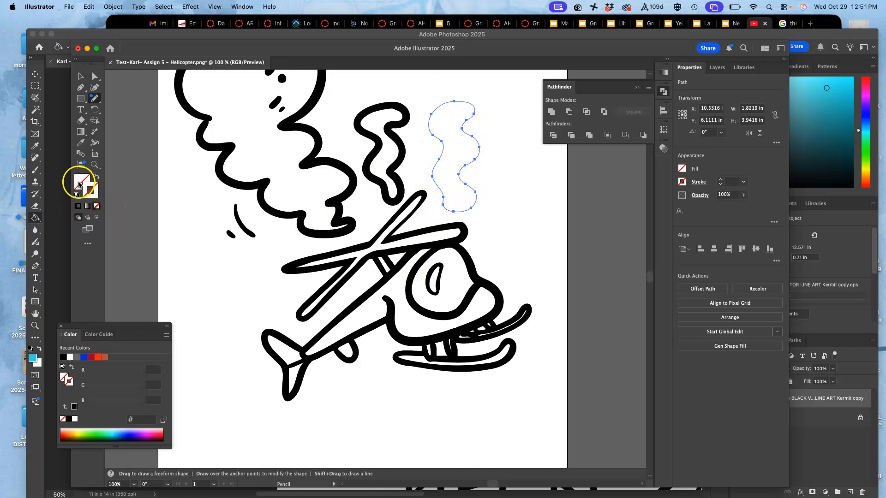
{"action": "left_click", "coordinate": [78, 206]}
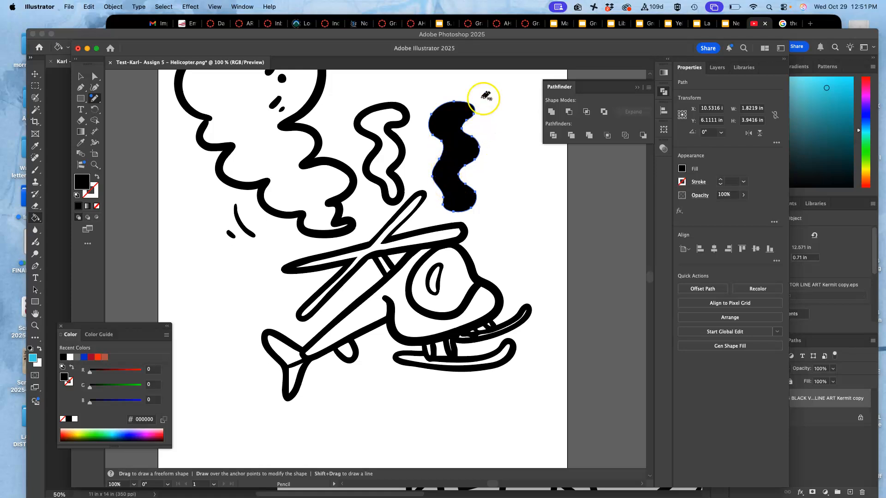
Step: Erase a wavy channel down the middle of the new steam shape and widen its inner edge with the Pencil tool
{"action": "left_click", "coordinate": [82, 120]}
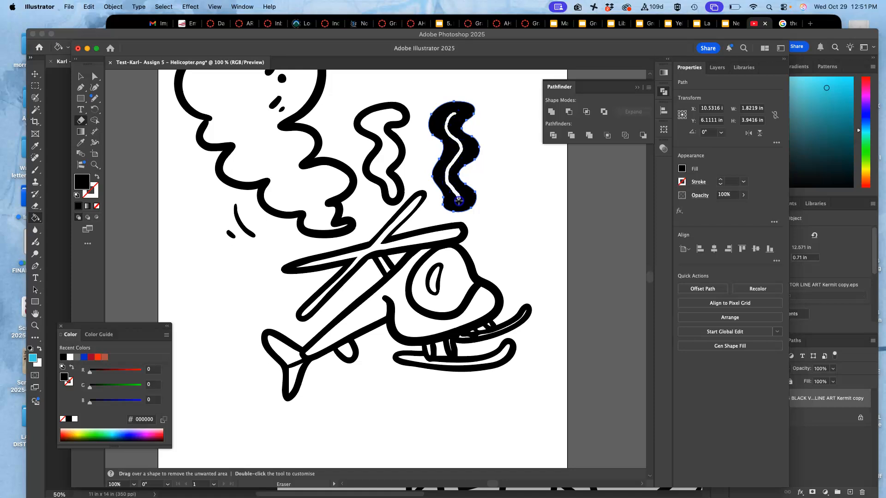
{"action": "left_click_drag", "start_coordinate": [458, 200], "coordinate": [458, 199]}
{"action": "left_click", "coordinate": [94, 98]}
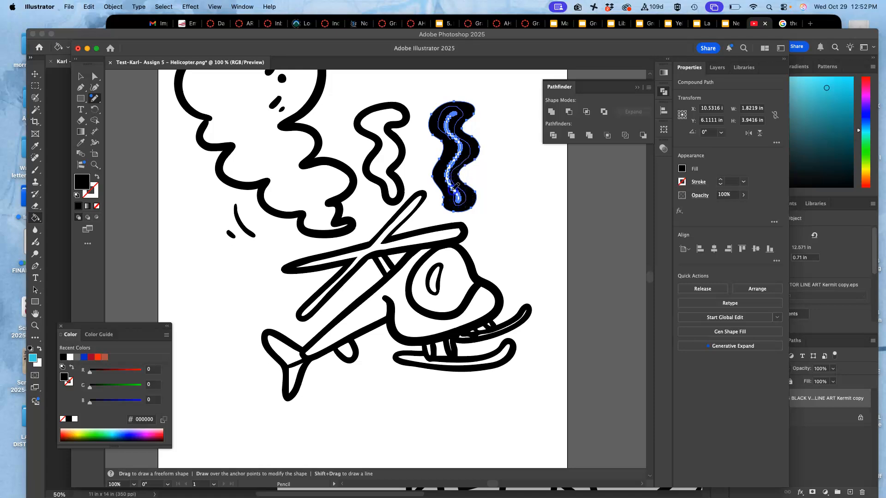
{"action": "left_click_drag", "start_coordinate": [452, 190], "coordinate": [455, 197]}
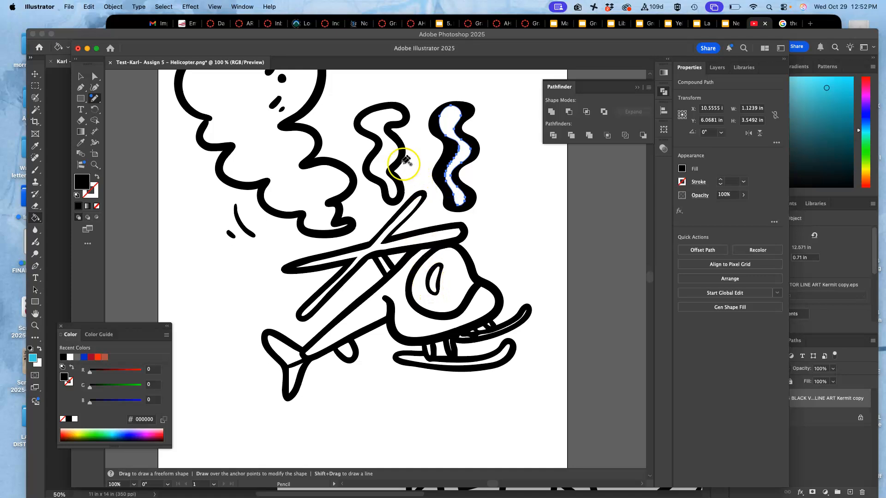
Step: Configure the Blob Brush with a 4 pt size controlled by Pressure and a 3 pt variation
{"action": "left_click", "coordinate": [95, 99]}
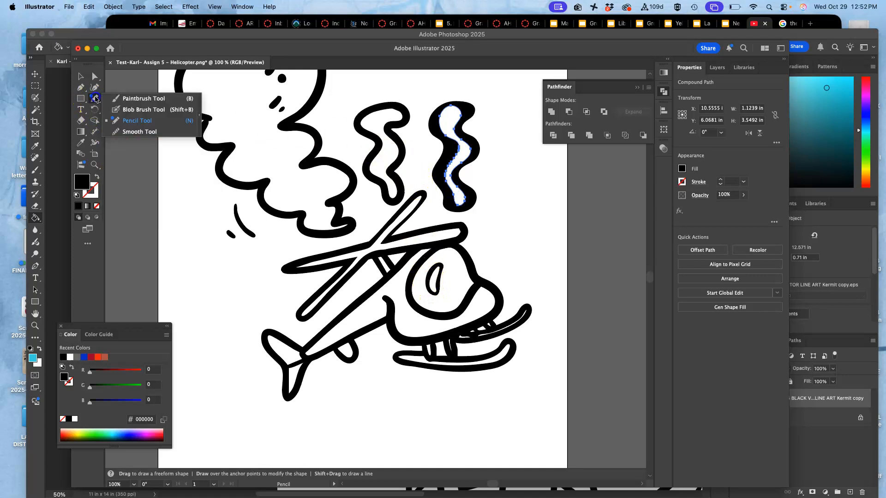
{"action": "left_click", "coordinate": [129, 110]}
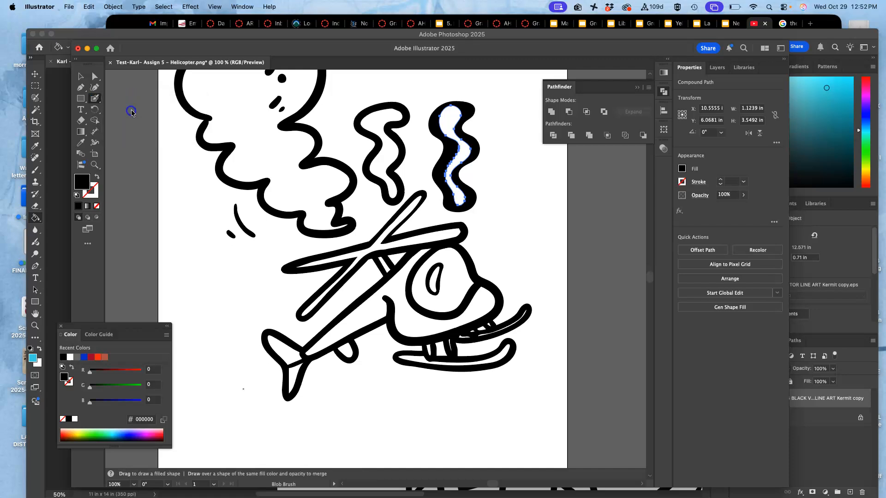
{"action": "double_click", "coordinate": [95, 100]}
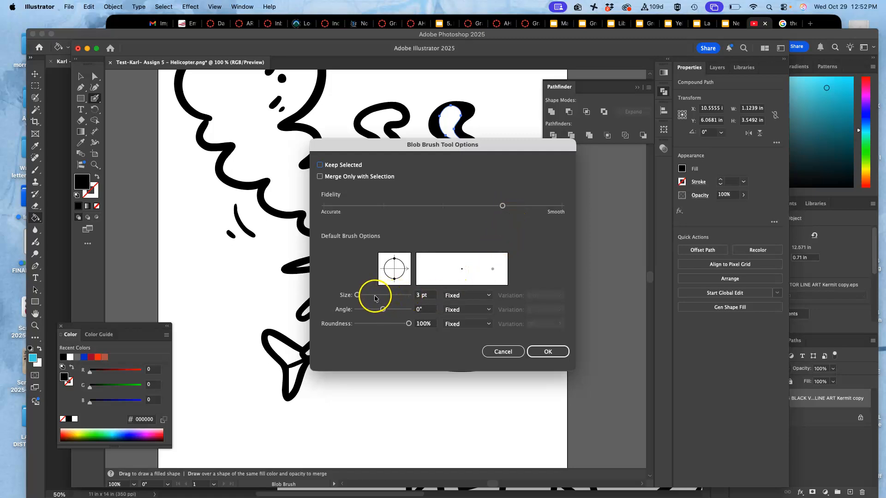
{"action": "left_click_drag", "start_coordinate": [359, 296], "coordinate": [361, 296]}
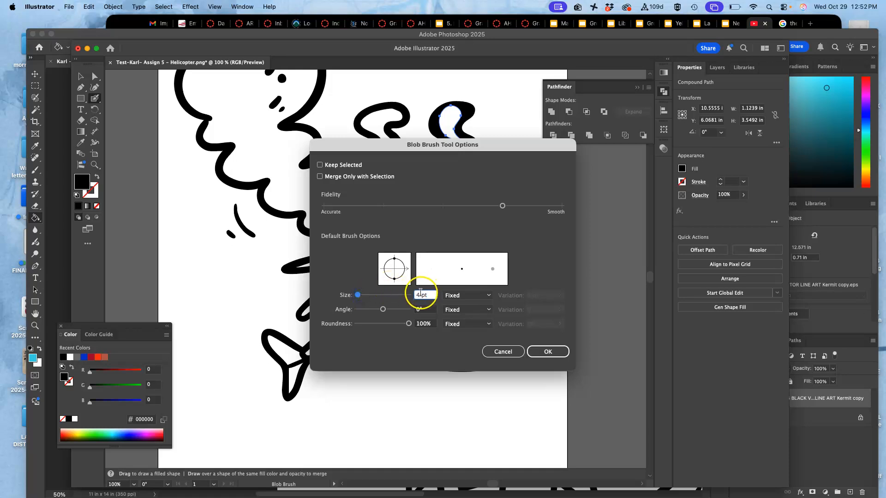
{"action": "left_click", "coordinate": [489, 296]}
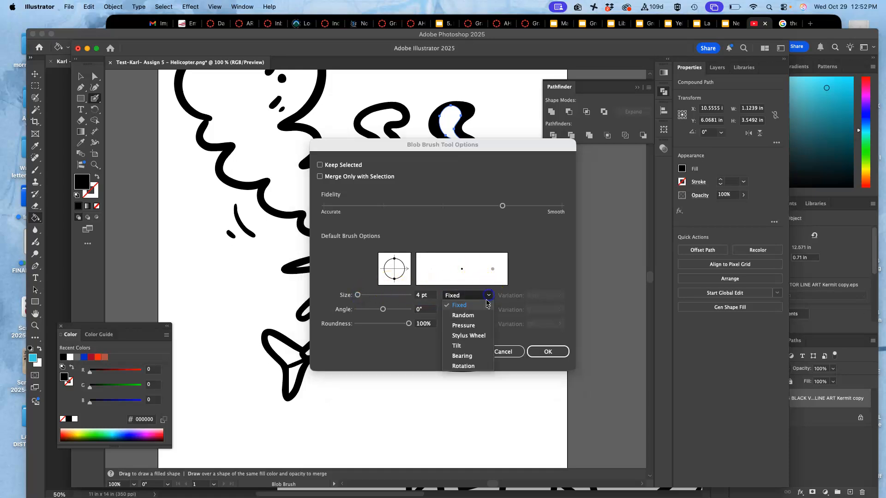
{"action": "left_click", "coordinate": [480, 326]}
{"action": "left_click", "coordinate": [560, 297]}
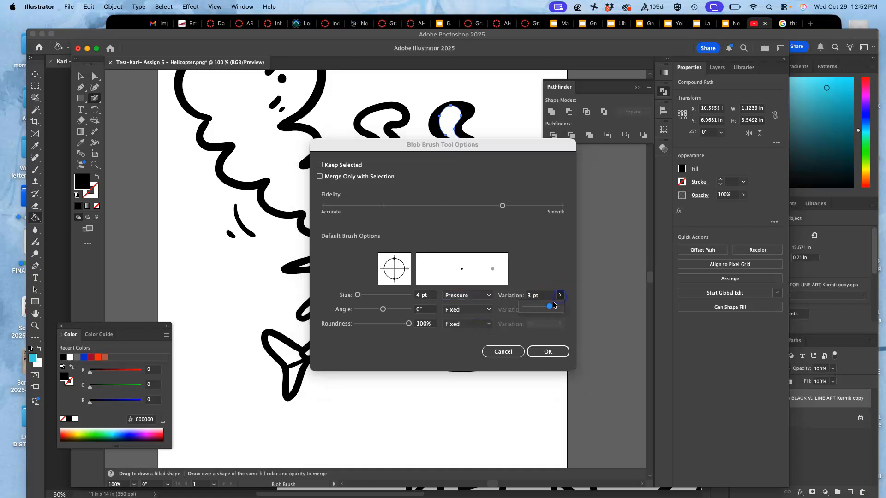
{"action": "left_click", "coordinate": [548, 351]}
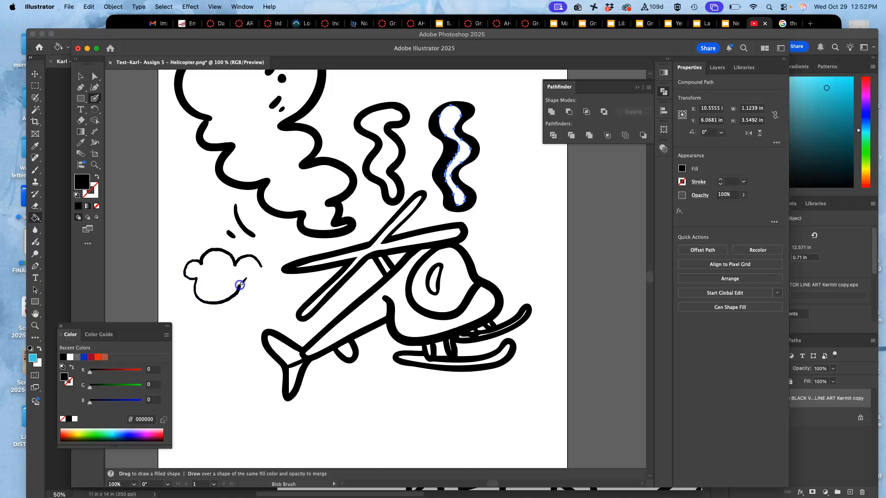
Step: Paint a closed puffy cloud outline, about 2.8 by 2.0 in, behind the helicopter with the Blob Brush, and select it to inspect its path
{"action": "left_click", "coordinate": [261, 265]}
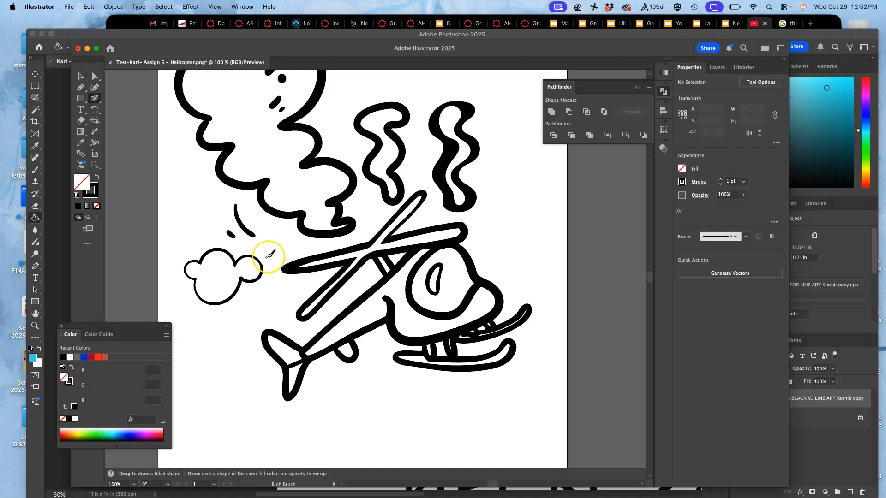
{"action": "scroll", "coordinate": [259, 268], "scroll_direction": "up", "scroll_amount": 6}
{"action": "key", "text": "space"}
{"action": "left_click_drag", "start_coordinate": [208, 298], "coordinate": [549, 234]}
{"action": "left_click_drag", "start_coordinate": [245, 283], "coordinate": [635, 221]}
{"action": "left_click_drag", "start_coordinate": [346, 262], "coordinate": [545, 305]}
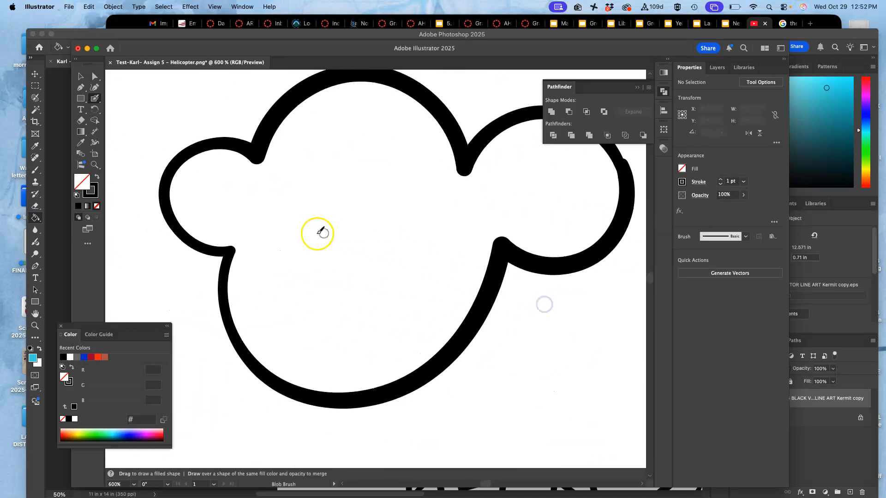
{"action": "key", "text": "a"}
{"action": "left_click", "coordinate": [263, 135]}
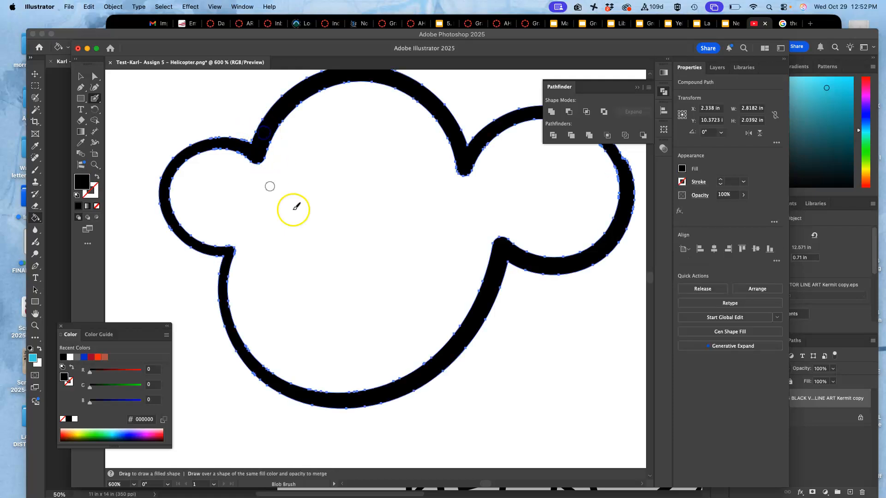
{"action": "key", "text": "space"}
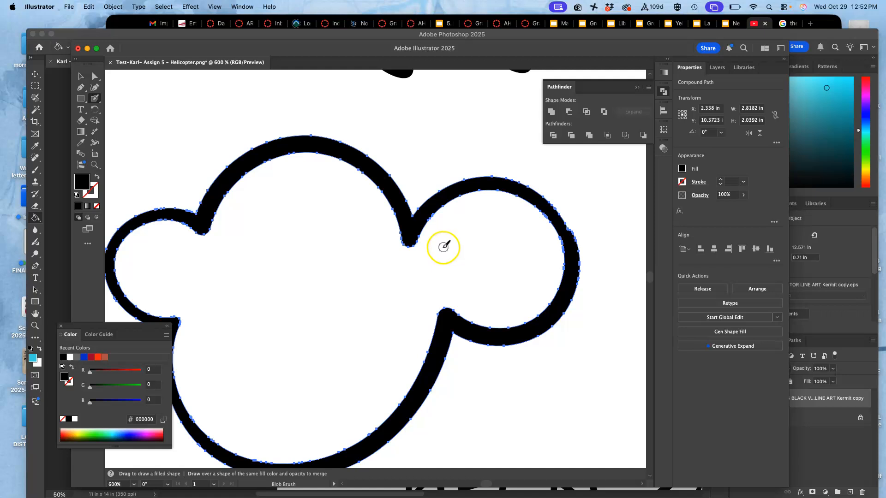
Step: Paint a small puff on the upper-right edge of the cloud with the Blob Brush and thicken the line where they meet
{"action": "left_click", "coordinate": [100, 100]}
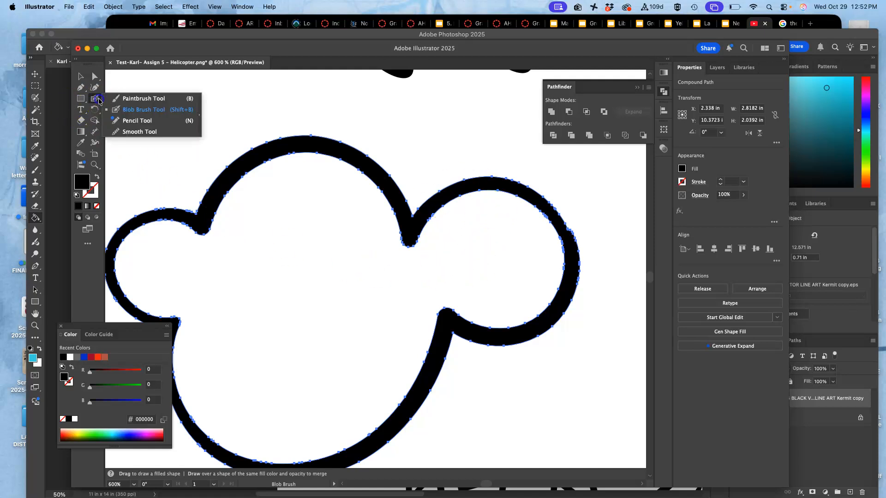
{"action": "left_click", "coordinate": [519, 174]}
{"action": "mouse_move", "coordinate": [522, 182]}
{"action": "left_mouse_down"}
{"action": "mouse_move", "coordinate": [587, 184]}
{"action": "mouse_move", "coordinate": [598, 205]}
{"action": "left_mouse_up"}
{"action": "left_click_drag", "start_coordinate": [574, 232], "coordinate": [572, 235]}
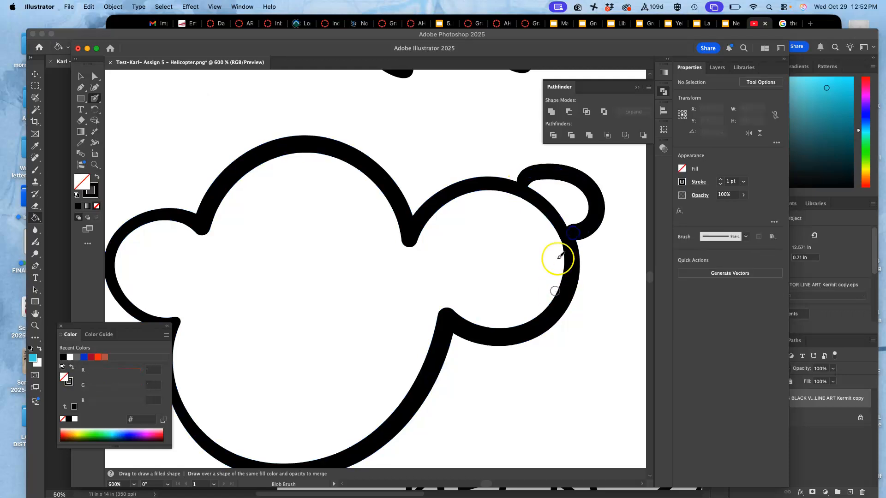
{"action": "left_click", "coordinate": [570, 234], "text": "super"}
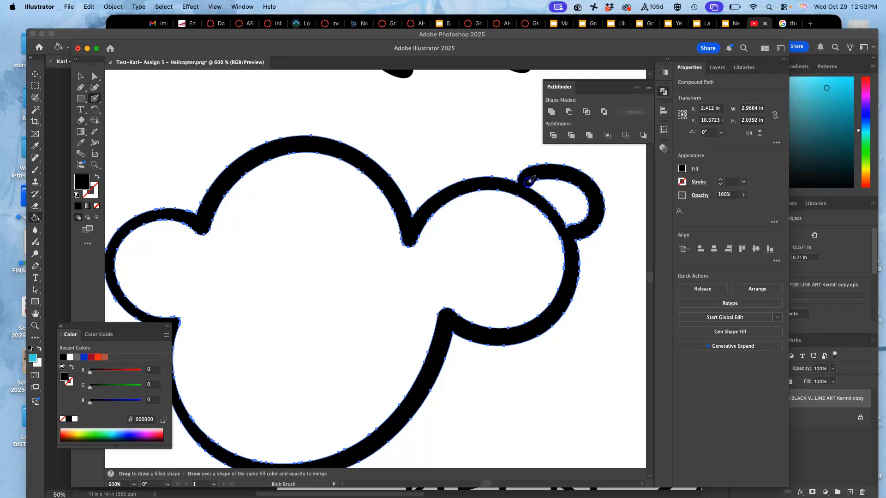
{"action": "left_click_drag", "start_coordinate": [567, 225], "coordinate": [581, 225]}
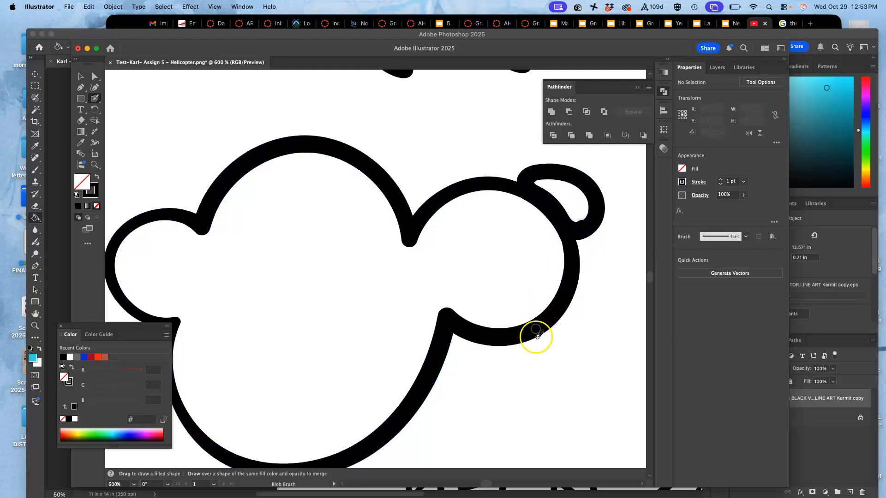
Step: Paint another small puff beneath the cloud's right lobe with the Blob Brush
{"action": "mouse_move", "coordinate": [482, 340]}
{"action": "left_mouse_down"}
{"action": "mouse_move", "coordinate": [489, 375]}
{"action": "mouse_move", "coordinate": [528, 342]}
{"action": "left_mouse_up"}
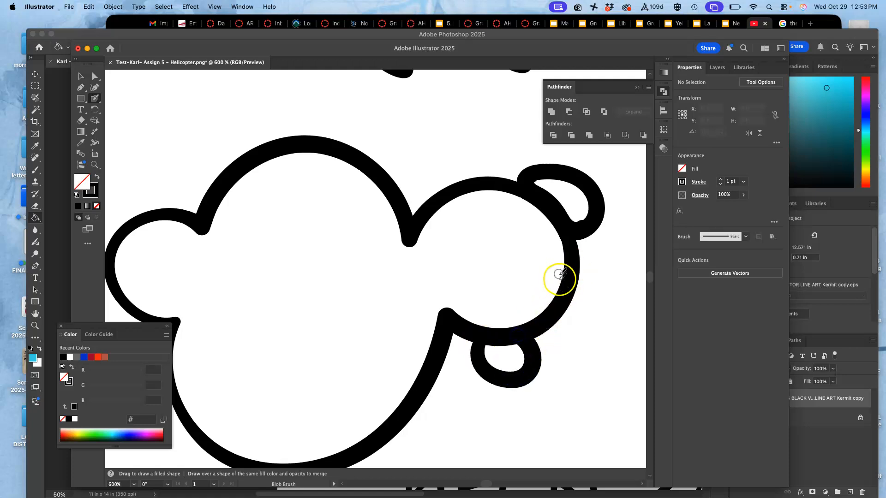
{"action": "key", "text": "super+minus"}
{"action": "key", "text": "super+minus"}
{"action": "key", "text": "super+minus"}
{"action": "key", "text": "super+minus"}
{"action": "key", "text": "super+minus"}
{"action": "key", "text": "super+minus"}
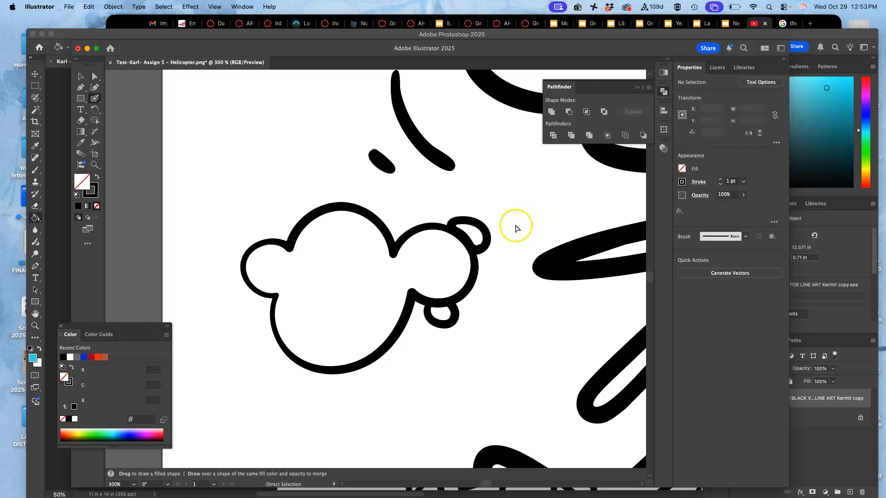
{"action": "mouse_move", "coordinate": [490, 254]}
{"action": "left_mouse_down"}
{"action": "mouse_move", "coordinate": [433, 220]}
{"action": "mouse_move", "coordinate": [414, 258]}
{"action": "left_mouse_up"}
{"action": "mouse_move", "coordinate": [368, 215]}
{"action": "left_mouse_down"}
{"action": "mouse_move", "coordinate": [366, 235]}
{"action": "mouse_move", "coordinate": [342, 180]}
{"action": "mouse_move", "coordinate": [325, 263]}
{"action": "mouse_move", "coordinate": [336, 201]}
{"action": "mouse_move", "coordinate": [344, 192]}
{"action": "mouse_move", "coordinate": [346, 223]}
{"action": "mouse_move", "coordinate": [350, 208]}
{"action": "mouse_move", "coordinate": [341, 199]}
{"action": "mouse_move", "coordinate": [387, 168]}
{"action": "mouse_move", "coordinate": [356, 192]}
{"action": "left_mouse_up"}
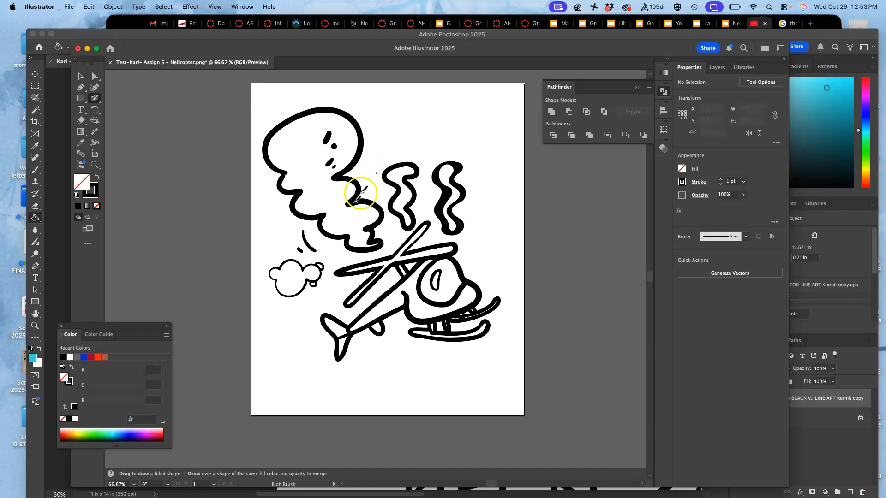
{"action": "left_click_drag", "start_coordinate": [375, 261], "coordinate": [373, 254]}
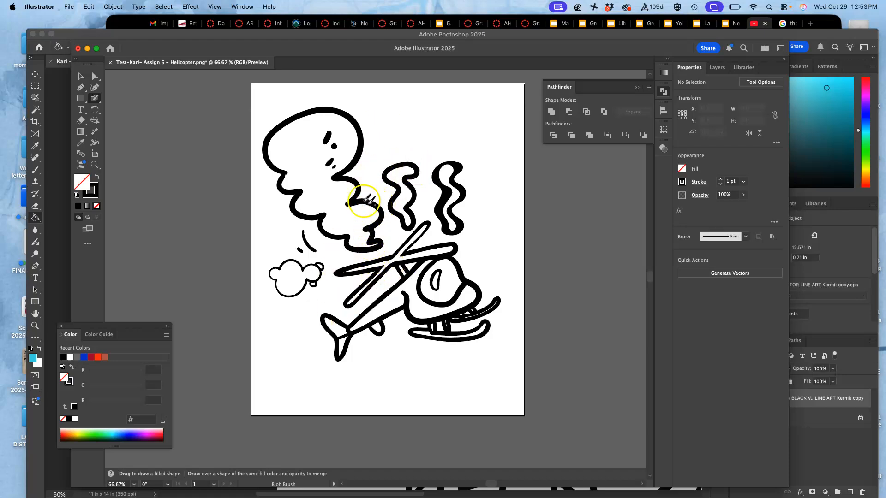
Step: Select the cloud and thicken its outline with a black 4 pt stroke
{"action": "left_click", "coordinate": [82, 77]}
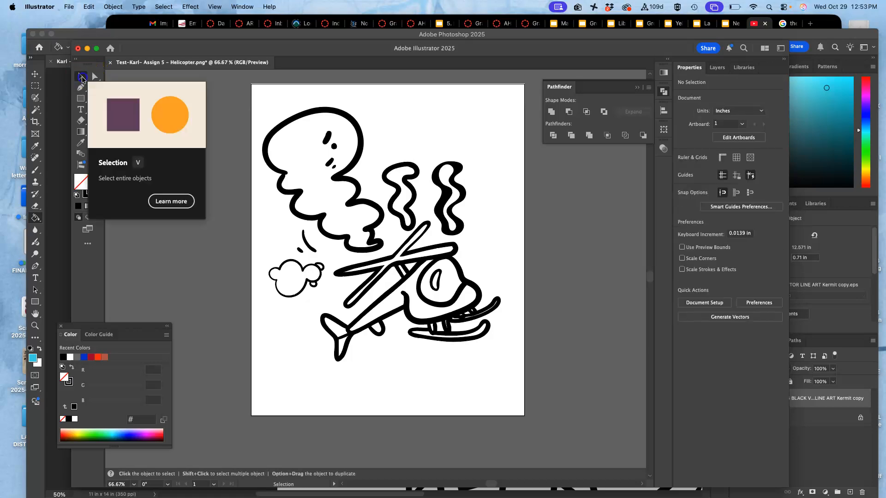
{"action": "left_click", "coordinate": [319, 270]}
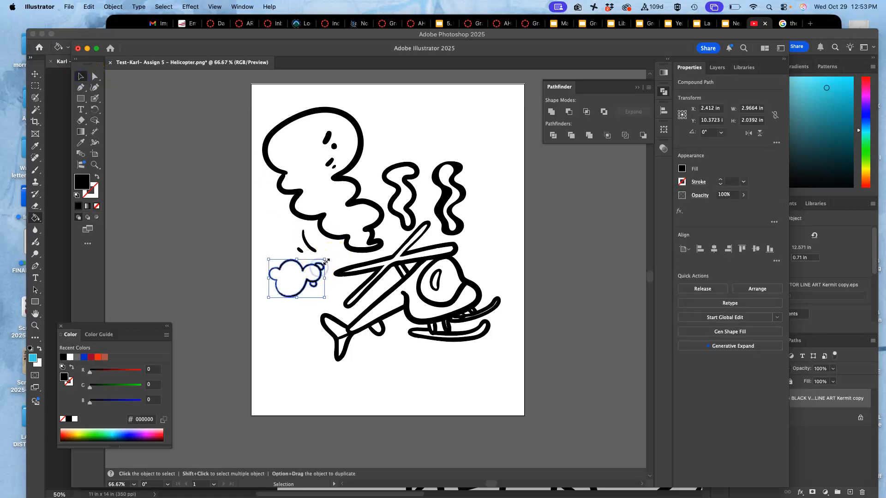
{"action": "key", "text": "super+equal"}
{"action": "key", "text": "super+equal"}
{"action": "key", "text": "super+equal"}
{"action": "key", "text": "super+equal"}
{"action": "key", "text": "super+equal"}
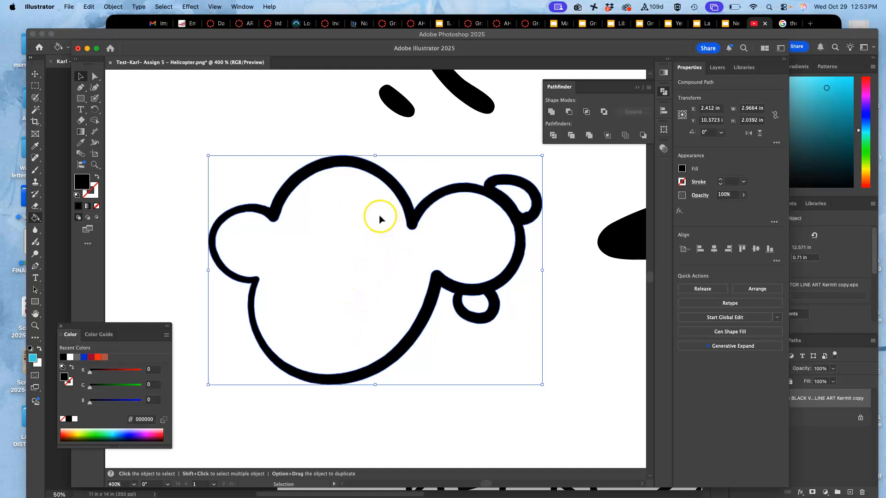
{"action": "left_click", "coordinate": [97, 197]}
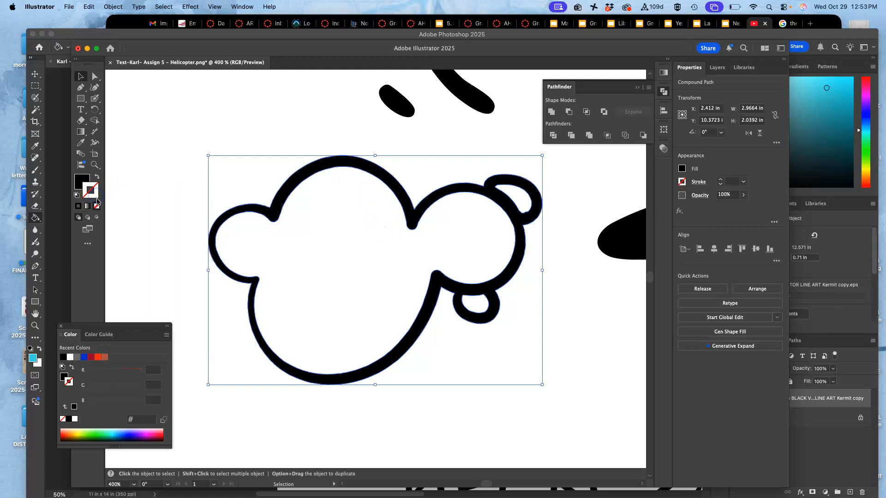
{"action": "left_click", "coordinate": [81, 210]}
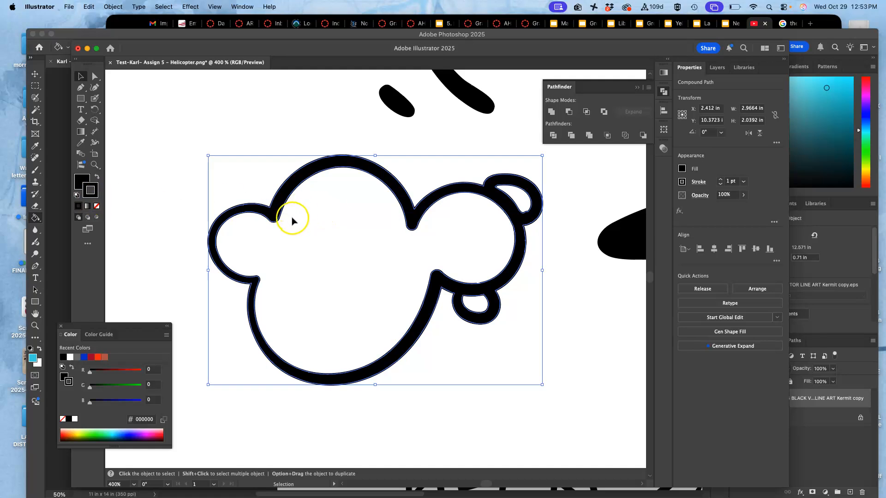
{"action": "left_click", "coordinate": [721, 181]}
{"action": "left_click", "coordinate": [721, 180]}
{"action": "left_click", "coordinate": [719, 180]}
{"action": "left_click", "coordinate": [719, 180]}
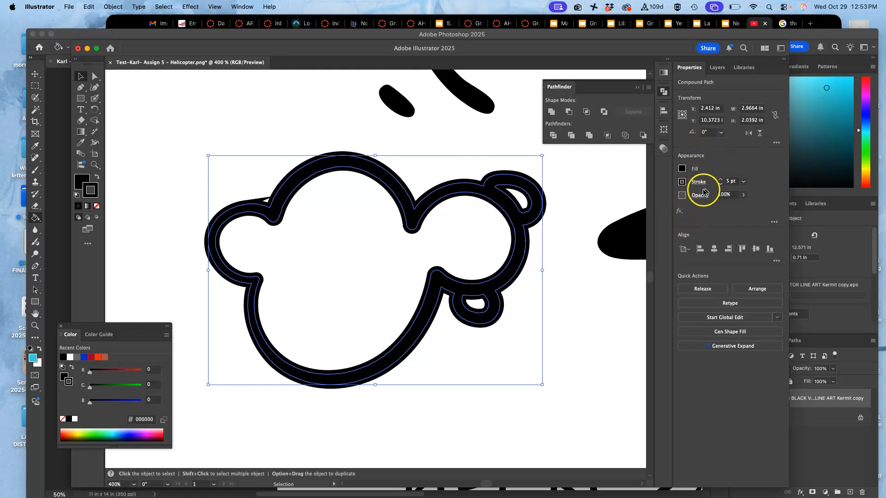
{"action": "left_click", "coordinate": [719, 185]}
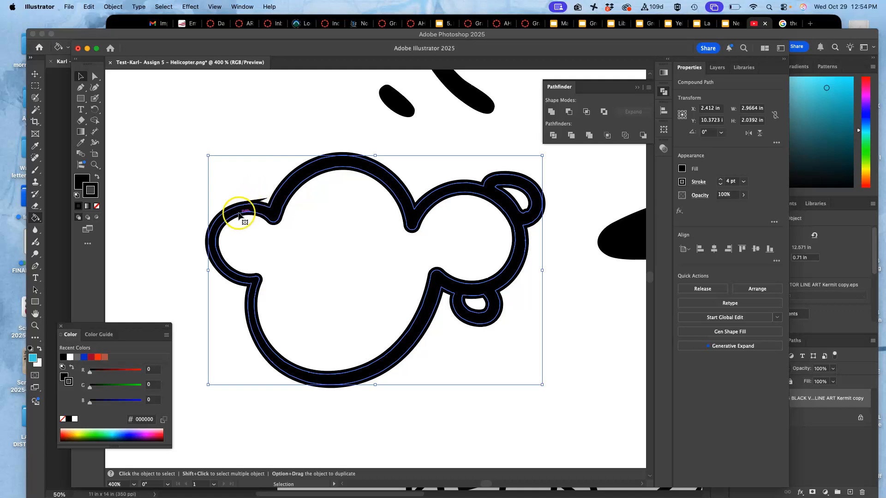
Step: Set the cloud's stroke to round caps and round corner joins
{"action": "left_click", "coordinate": [699, 182]}
{"action": "left_click", "coordinate": [650, 207]}
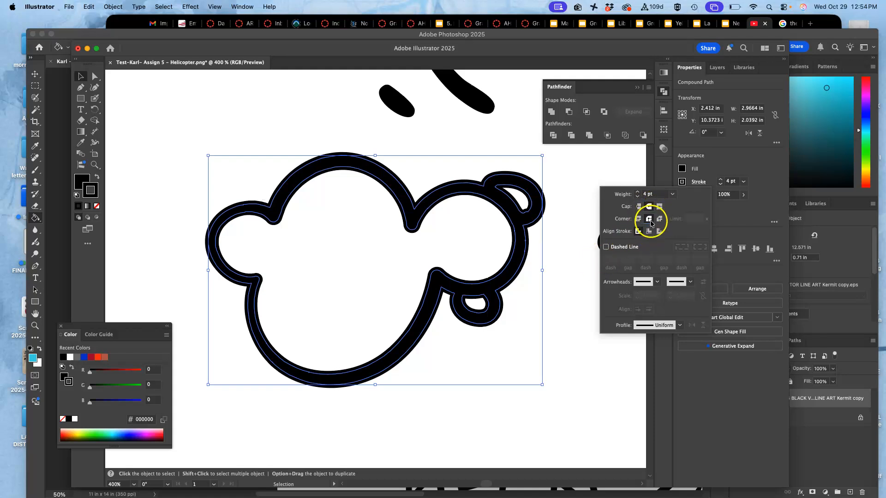
{"action": "left_click", "coordinate": [649, 220]}
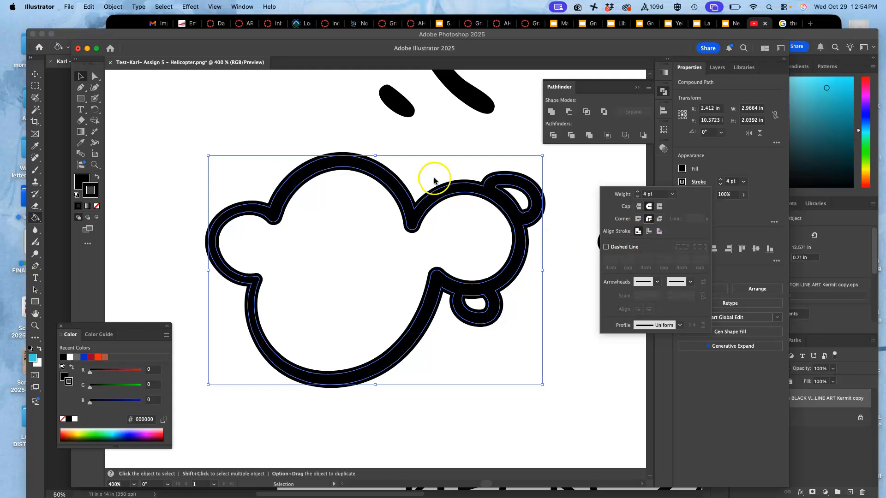
Step: Try inside and outside alignment for the cloud's stroke, ending back on center alignment
{"action": "left_click", "coordinate": [650, 231]}
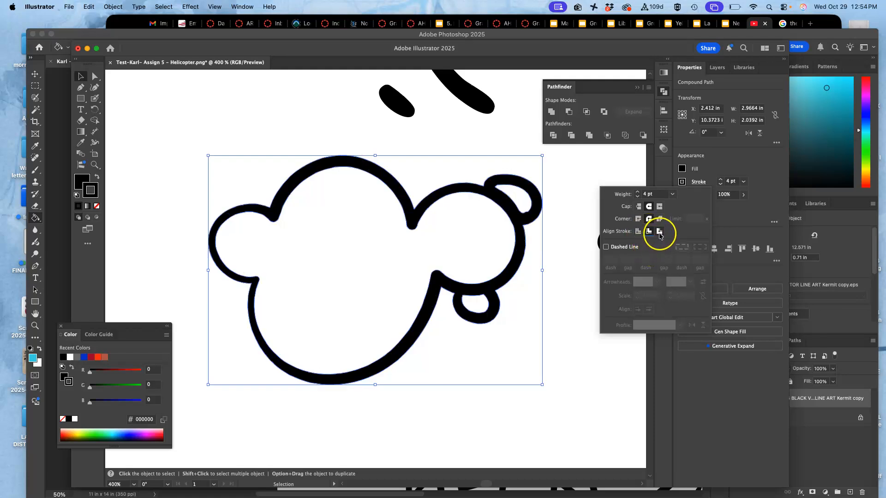
{"action": "left_click", "coordinate": [660, 232]}
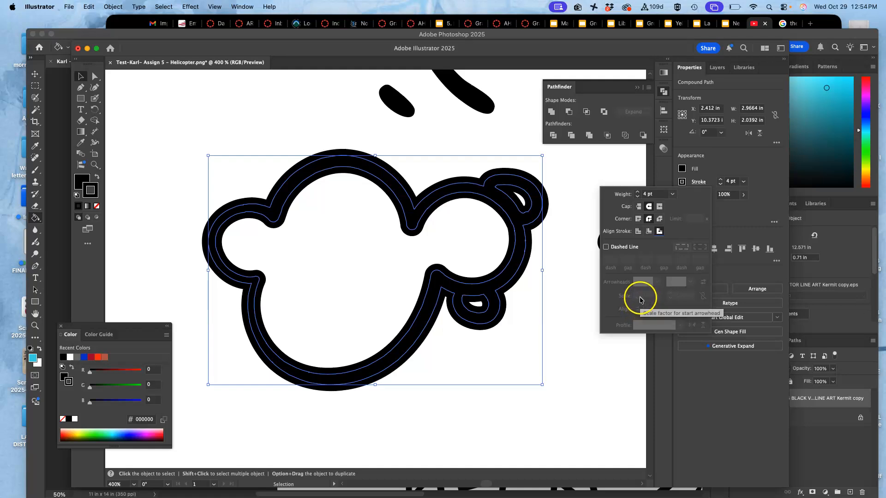
{"action": "left_click", "coordinate": [649, 231]}
{"action": "left_click", "coordinate": [638, 232]}
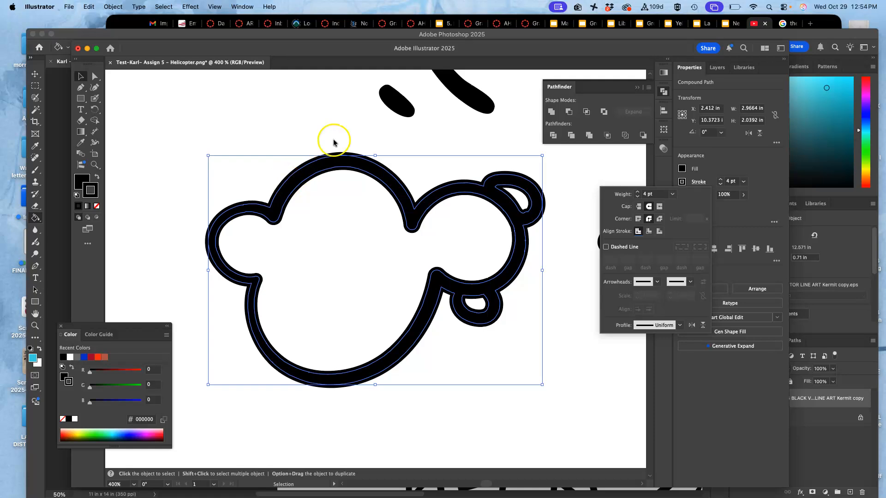
Step: Select the whole small cloud, including both puffs, with the Direct Selection tool
{"action": "left_click", "coordinate": [311, 113]}
{"action": "left_click", "coordinate": [94, 77]}
{"action": "left_click", "coordinate": [222, 113]}
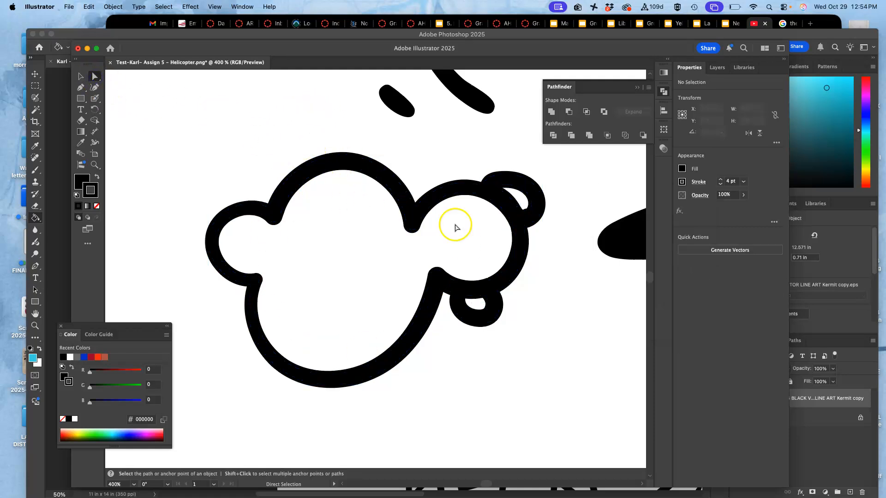
{"action": "scroll", "coordinate": [406, 307], "scroll_direction": "down", "scroll_amount": 5}
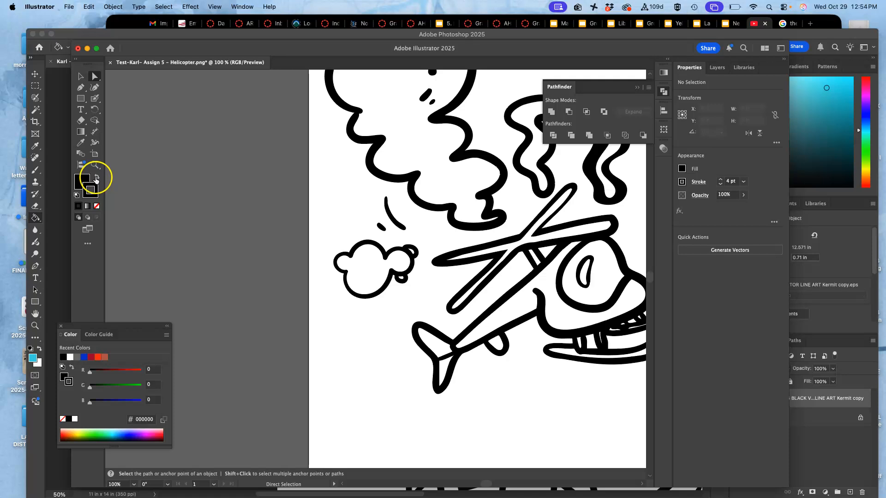
{"action": "left_click_drag", "start_coordinate": [326, 240], "coordinate": [390, 275]}
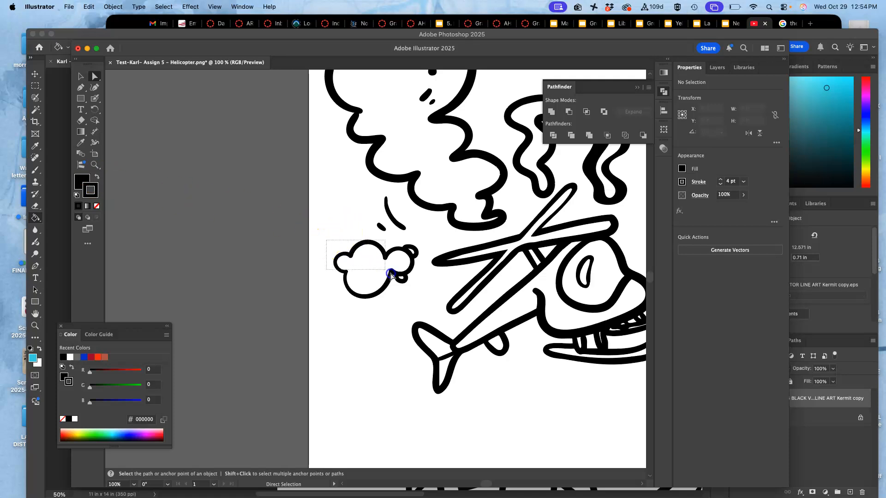
{"action": "left_click_drag", "start_coordinate": [420, 301], "coordinate": [421, 300]}
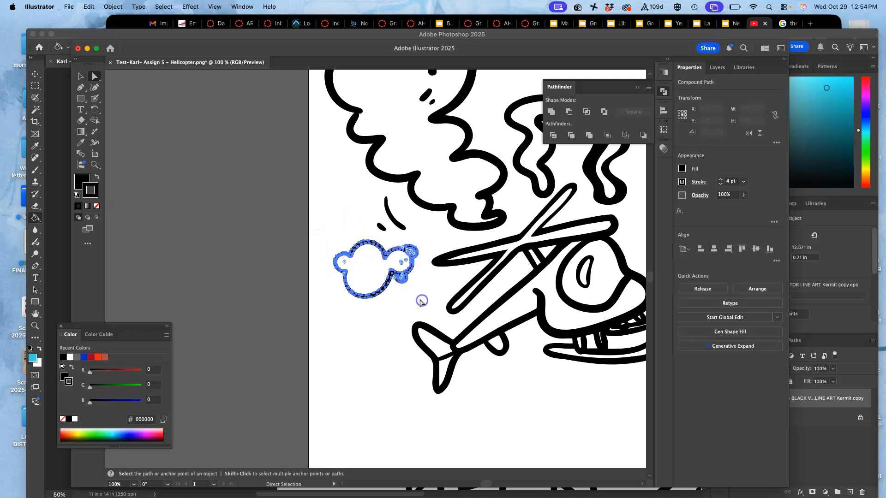
Step: Try removing the cloud's stroke and reapplying a solid color stroke, and undo both changes
{"action": "left_click", "coordinate": [97, 186]}
{"action": "left_click", "coordinate": [98, 206]}
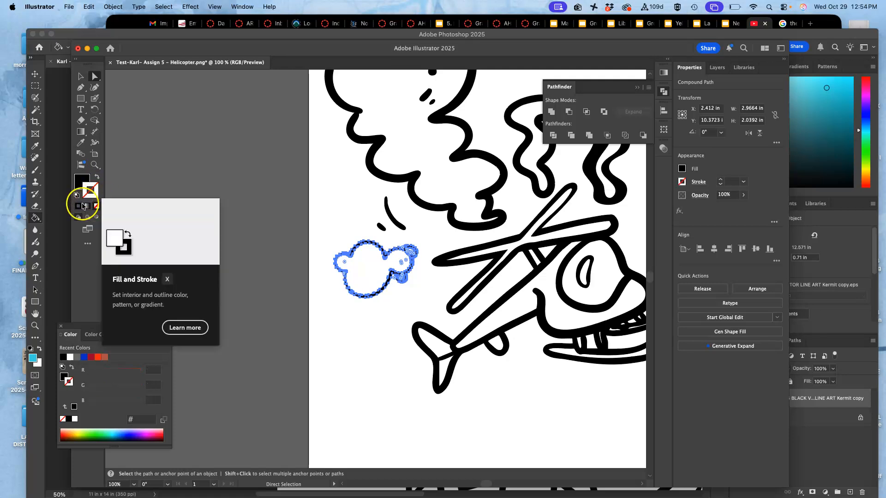
{"action": "left_click", "coordinate": [79, 206]}
{"action": "key", "text": "super+z"}
{"action": "key", "text": "super+z"}
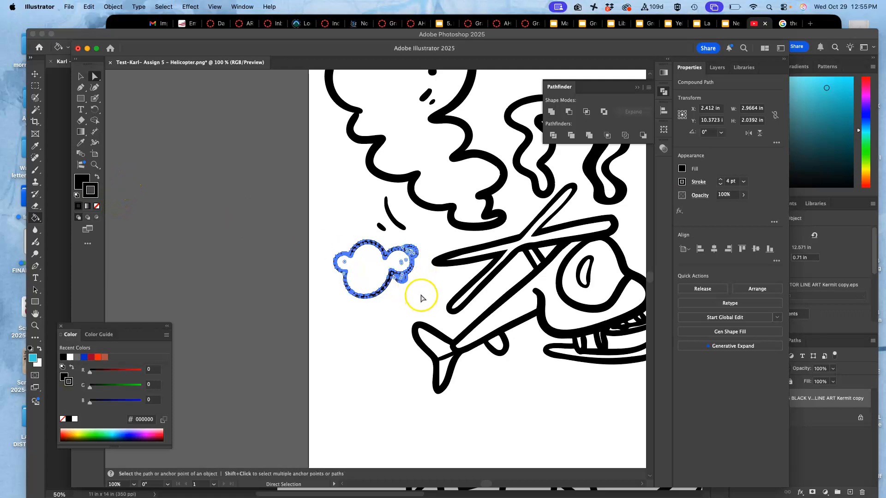
Step: Convert the selected cloud's stroke into filled shapes with Outline Stroke
{"action": "key", "text": "super+equal"}
{"action": "key", "text": "super+equal"}
{"action": "key", "text": "super+equal"}
{"action": "key", "text": "super+equal"}
{"action": "key", "text": "a"}
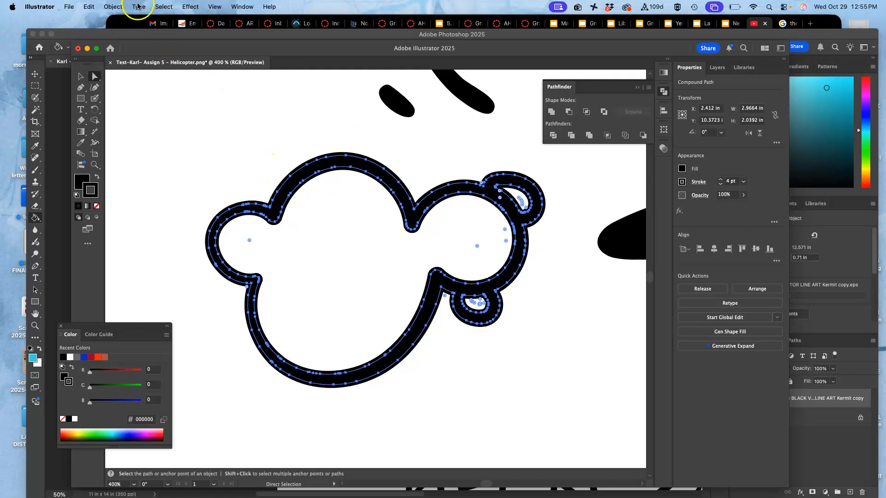
{"action": "left_click", "coordinate": [113, 6]}
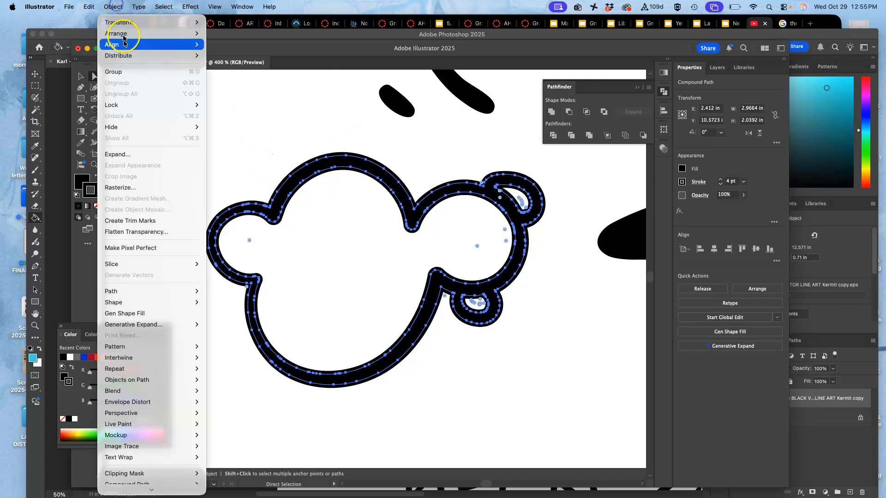
{"action": "mouse_move", "coordinate": [128, 290]}
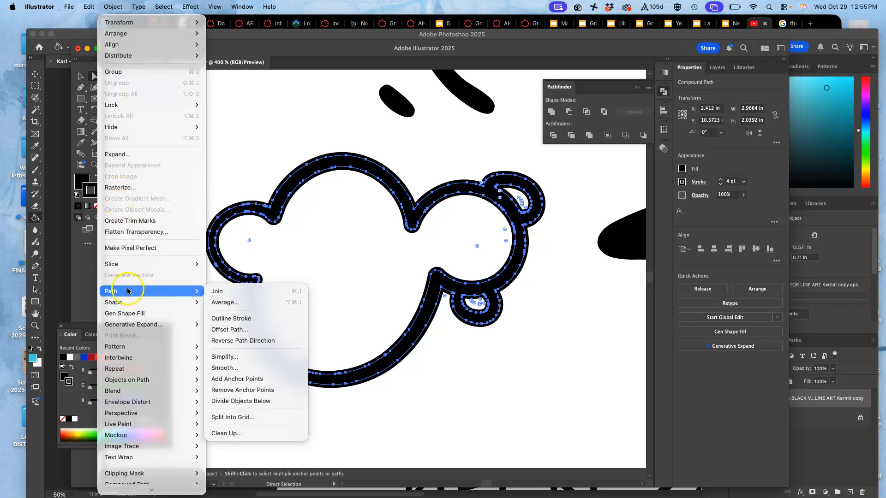
{"action": "left_click", "coordinate": [229, 320]}
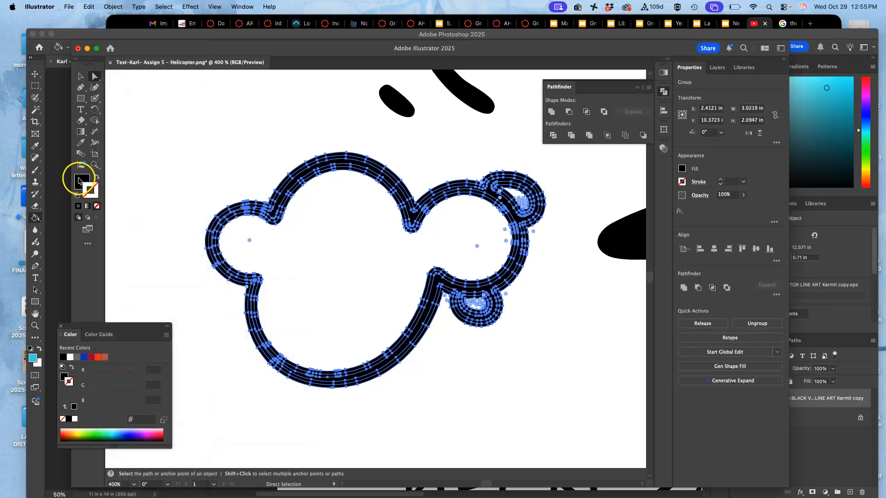
Step: Expand the cloud's group in the layer list and temporarily hide its lower compound path to examine the outlined stroke's shape
{"action": "left_click", "coordinate": [716, 68]}
{"action": "left_click", "coordinate": [702, 98]}
{"action": "left_click", "coordinate": [713, 109]}
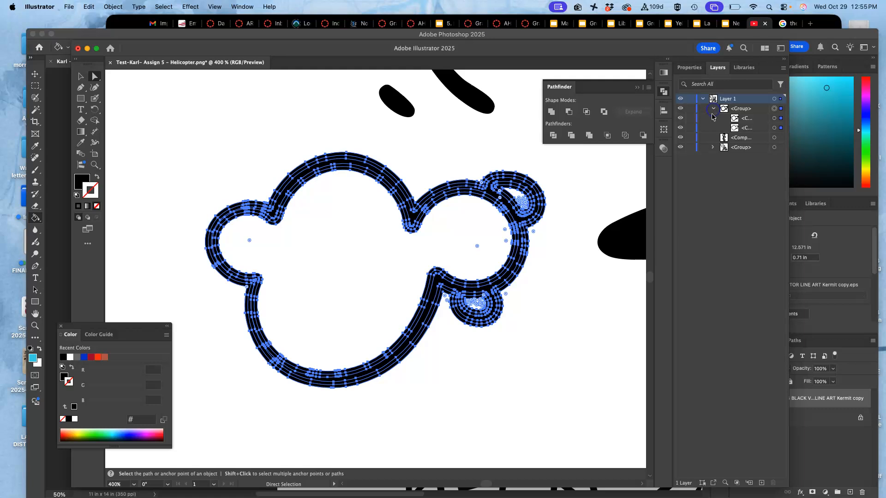
{"action": "left_click", "coordinate": [680, 127]}
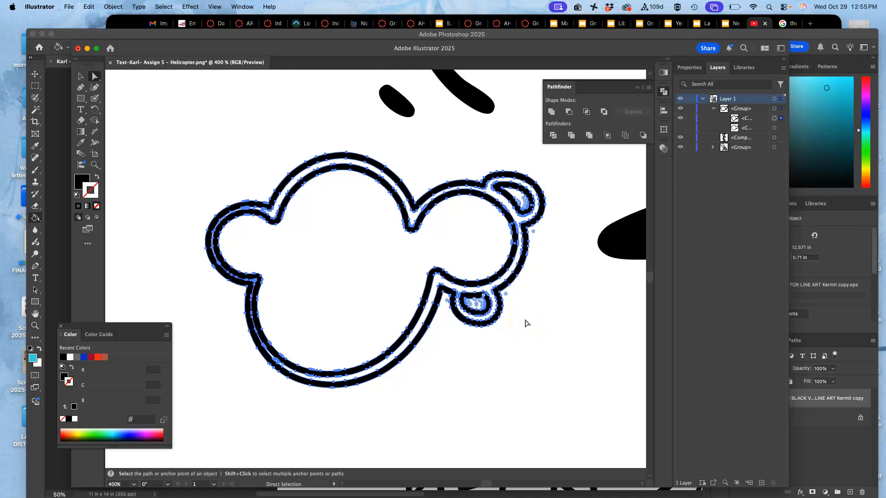
{"action": "key", "text": "super+equal"}
{"action": "key", "text": "super+equal"}
{"action": "key", "text": "super+equal"}
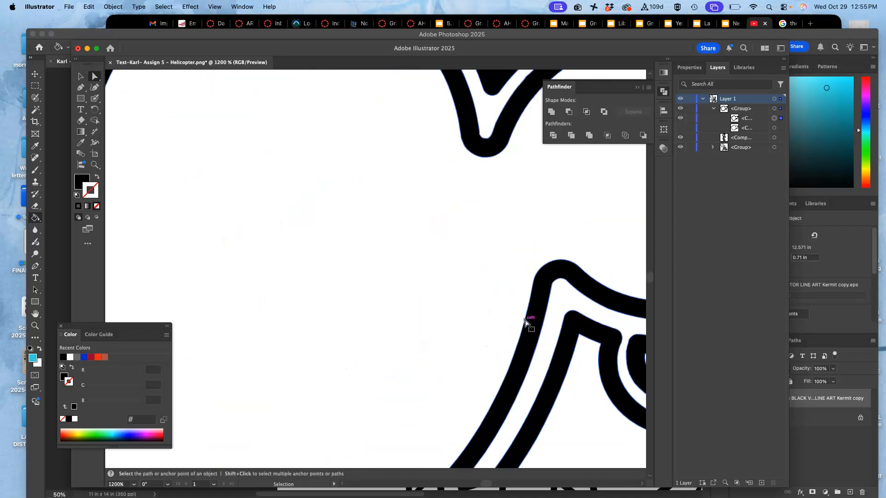
{"action": "key", "text": "space"}
{"action": "left_click_drag", "start_coordinate": [470, 172], "coordinate": [388, 341]}
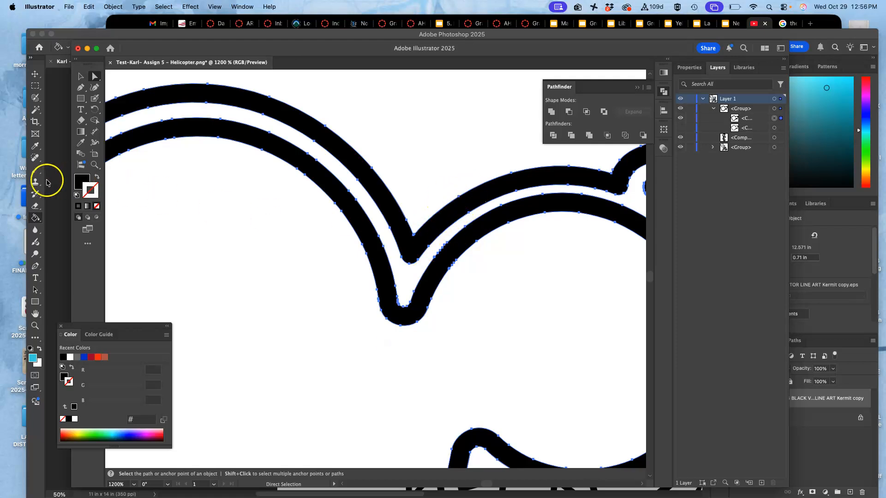
{"action": "left_click", "coordinate": [722, 120]}
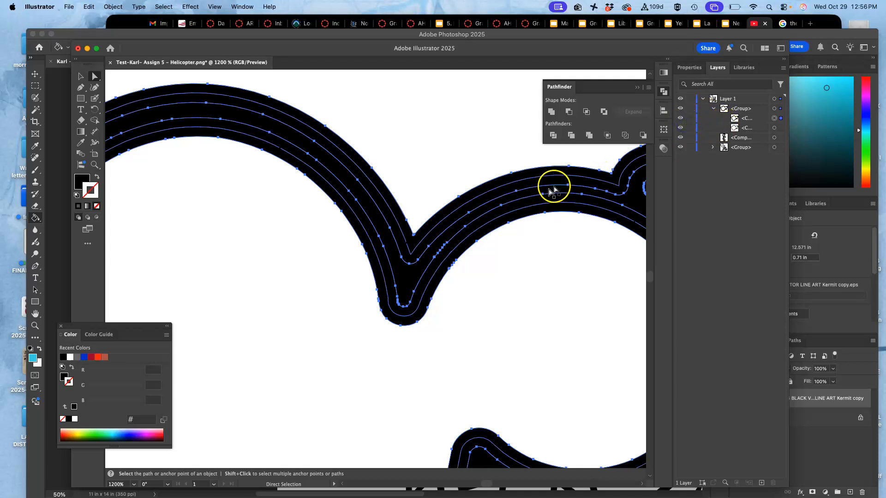
Step: Select the cloud's entire group, unite its stroke and fill shapes into one with Pathfinder, and deselect it
{"action": "key", "text": "v"}
{"action": "key", "text": "super+minus"}
{"action": "key", "text": "super+minus"}
{"action": "key", "text": "super+minus"}
{"action": "key", "text": "a"}
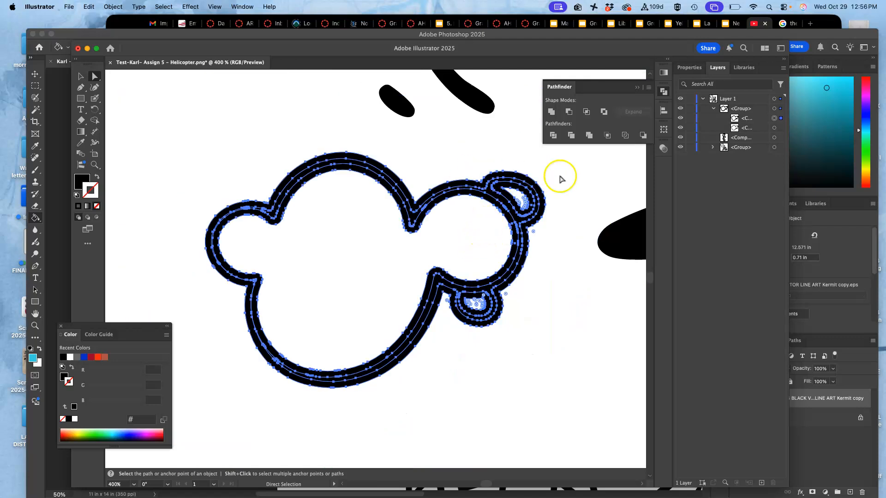
{"action": "left_click", "coordinate": [774, 99]}
{"action": "left_click", "coordinate": [775, 109]}
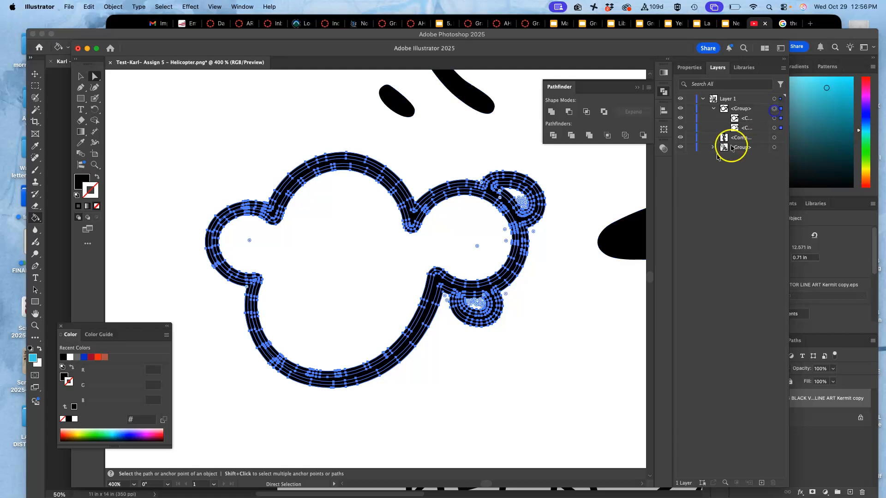
{"action": "left_click", "coordinate": [616, 196]}
{"action": "left_click", "coordinate": [775, 108]}
{"action": "left_click", "coordinate": [775, 118]}
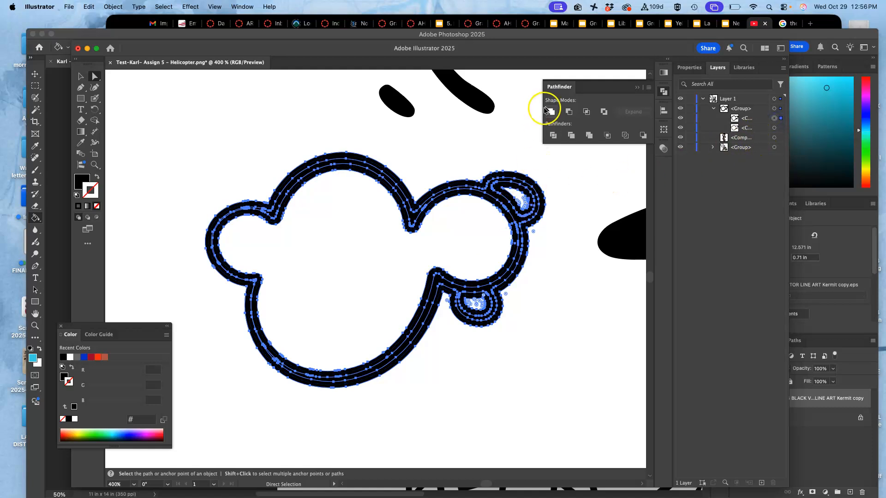
{"action": "left_click", "coordinate": [773, 100]}
{"action": "left_click", "coordinate": [765, 109]}
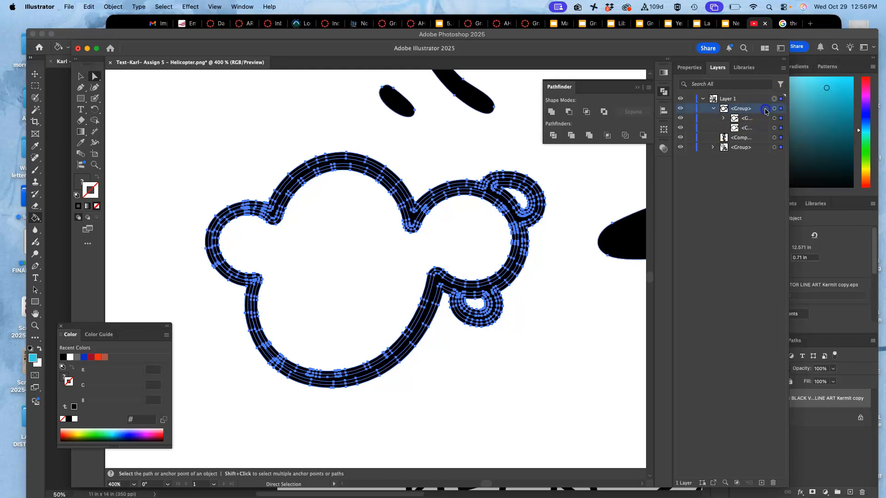
{"action": "left_click", "coordinate": [775, 108]}
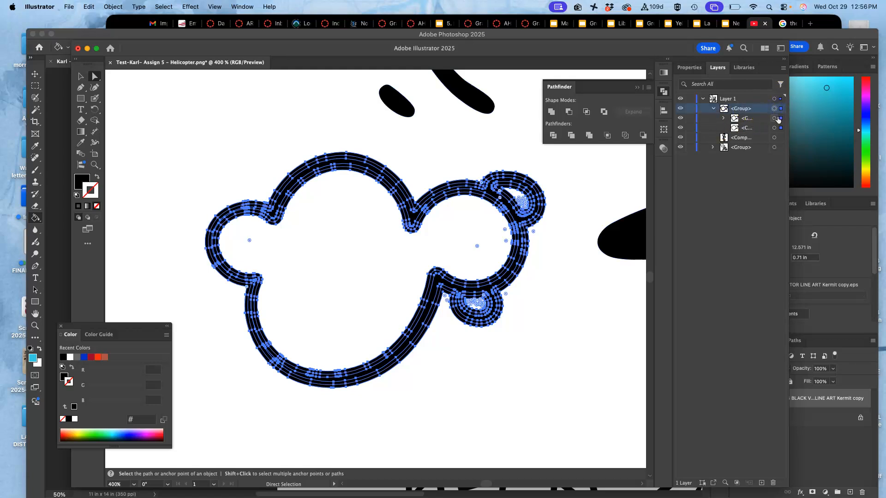
{"action": "left_click", "coordinate": [550, 111]}
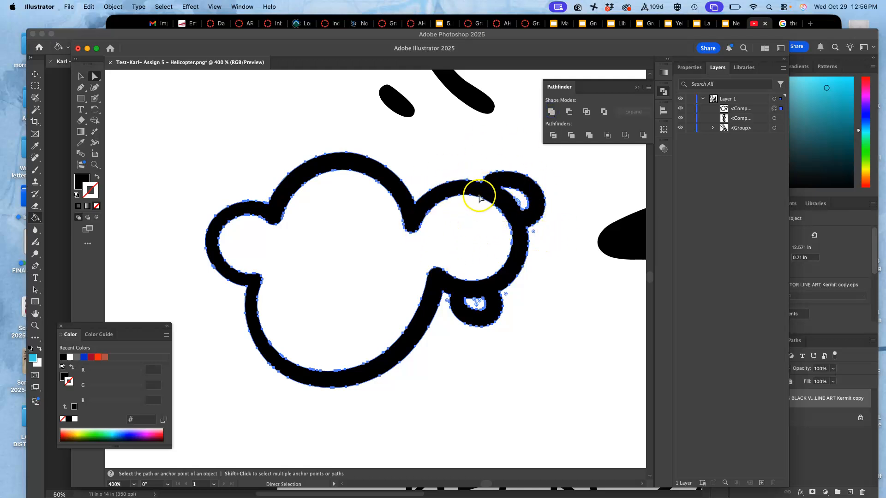
{"action": "left_click", "coordinate": [557, 242]}
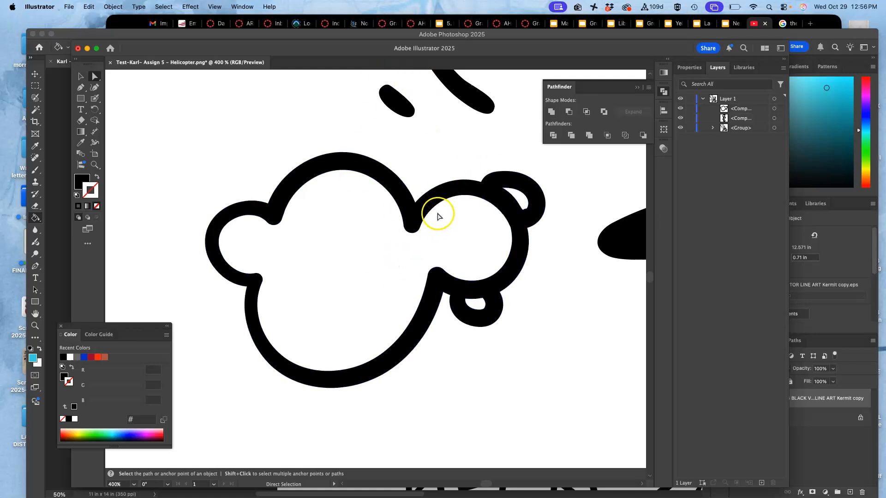
Step: Select the large scalloped smoke outline above the helicopter and give it a white stroke
{"action": "key", "text": "super+minus"}
{"action": "key", "text": "super+minus"}
{"action": "key", "text": "super+minus"}
{"action": "key", "text": "super+minus"}
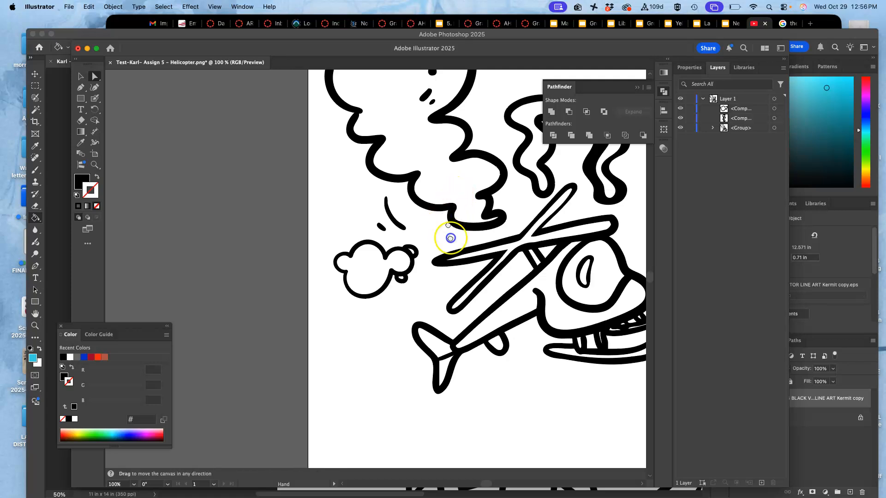
{"action": "scroll", "coordinate": [451, 237], "scroll_direction": "up", "scroll_amount": 4}
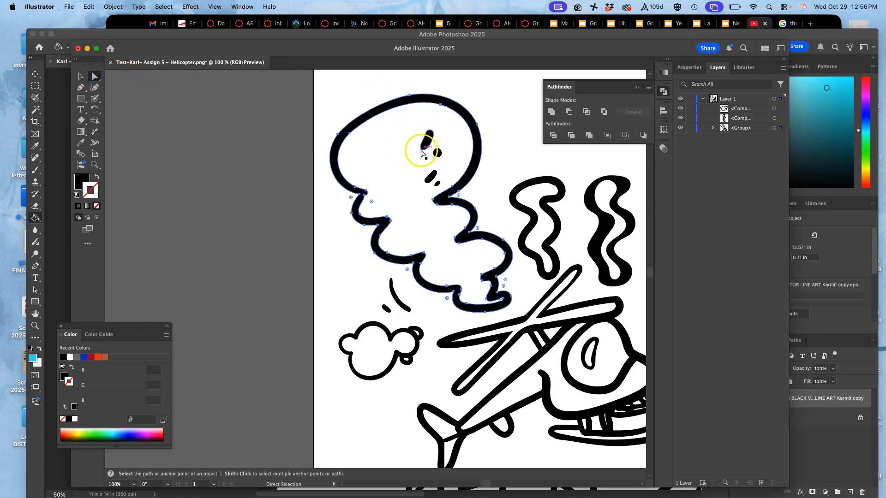
{"action": "left_click", "coordinate": [81, 206]}
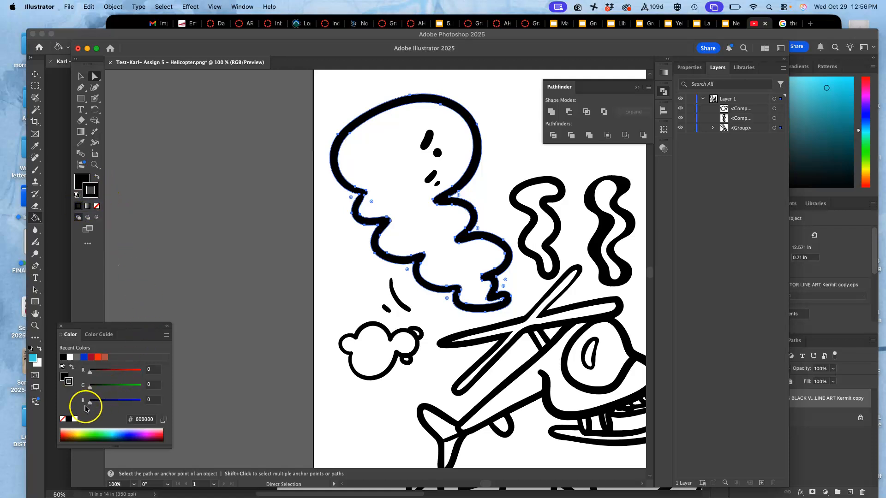
{"action": "left_click", "coordinate": [70, 356]}
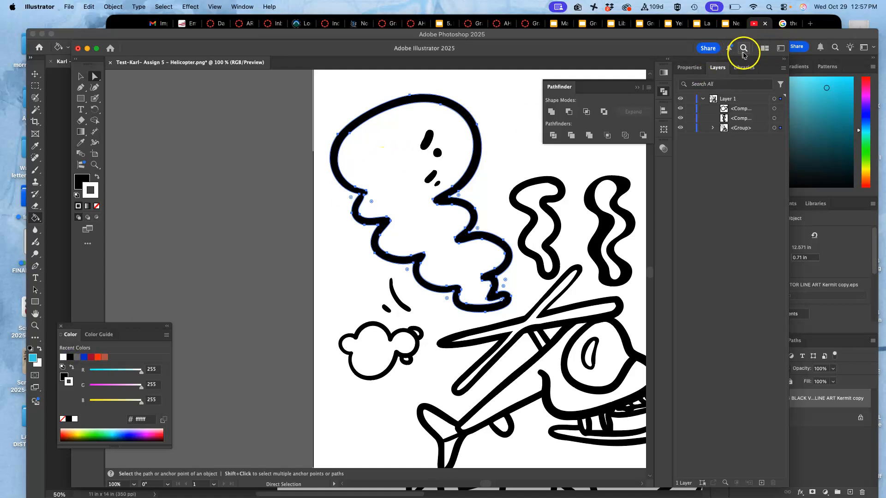
Step: Increase the large smoke outline's white stroke weight to 8 pt to thin its black line
{"action": "left_click", "coordinate": [696, 67]}
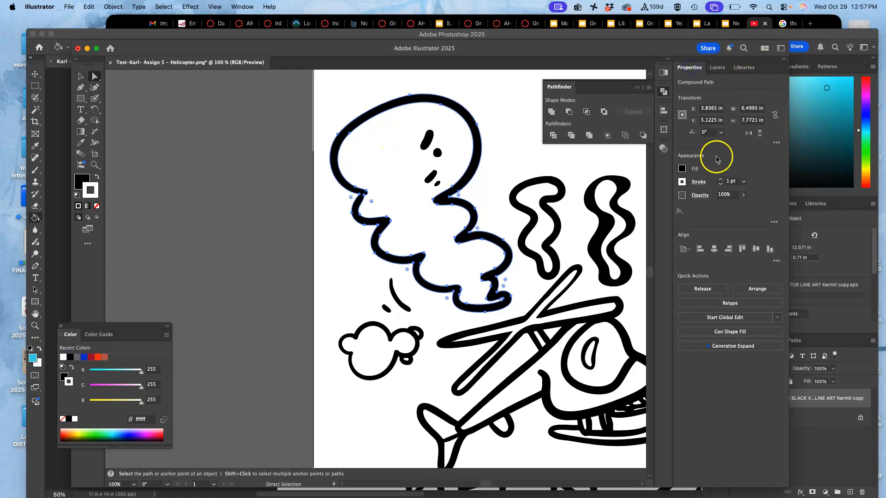
{"action": "left_click", "coordinate": [722, 180]}
{"action": "left_click", "coordinate": [721, 180]}
{"action": "left_click", "coordinate": [721, 180]}
{"action": "left_click", "coordinate": [722, 179]}
{"action": "left_click", "coordinate": [720, 179]}
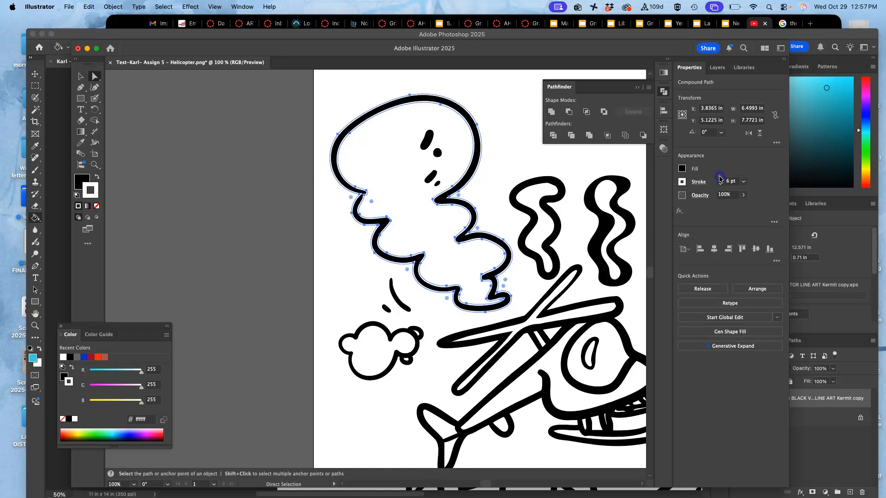
{"action": "left_click", "coordinate": [722, 179]}
{"action": "left_click", "coordinate": [722, 180]}
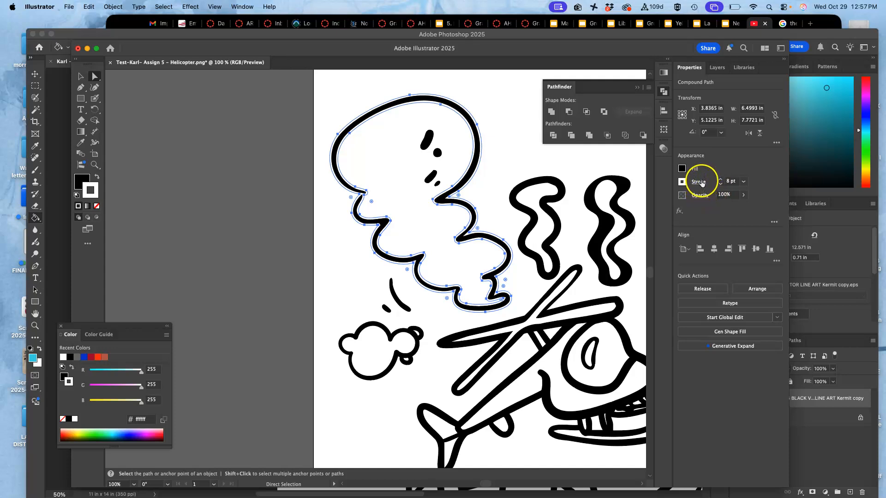
Step: Set the large smoke outline's stroke to a round cap and round corner joins
{"action": "left_click", "coordinate": [699, 182]}
{"action": "left_click", "coordinate": [649, 206]}
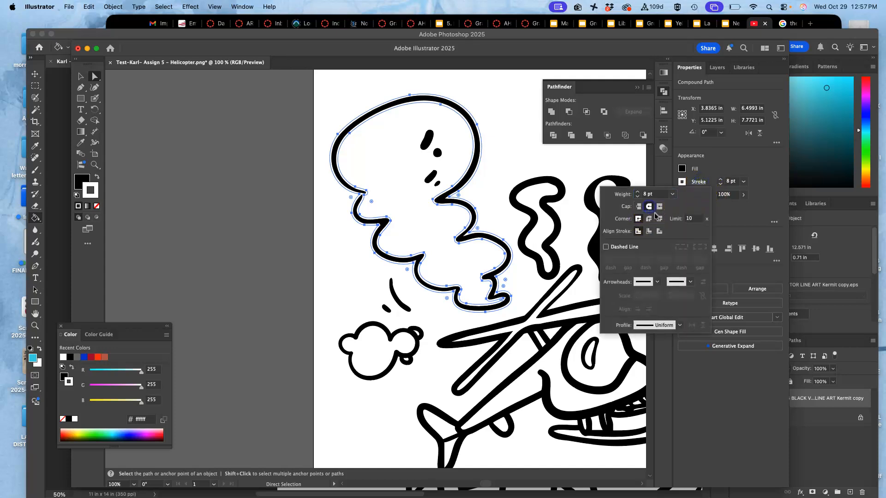
{"action": "left_click", "coordinate": [649, 219]}
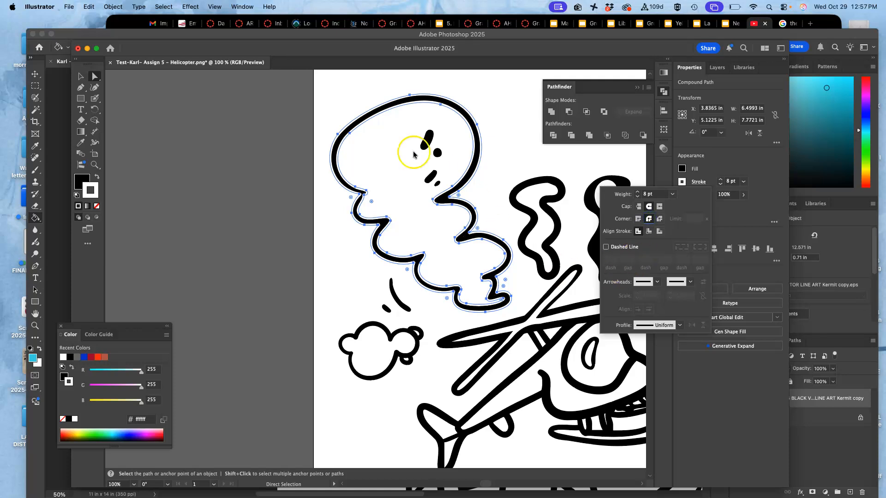
Step: Convert the large smoke outline's white stroke into filled shapes with Outline Stroke
{"action": "key", "text": "super+equal"}
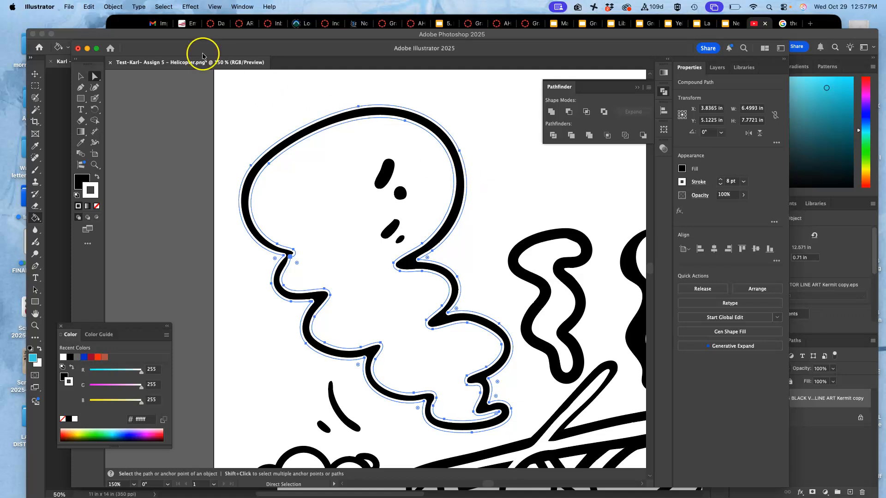
{"action": "left_click", "coordinate": [113, 6]}
{"action": "mouse_move", "coordinate": [115, 292]}
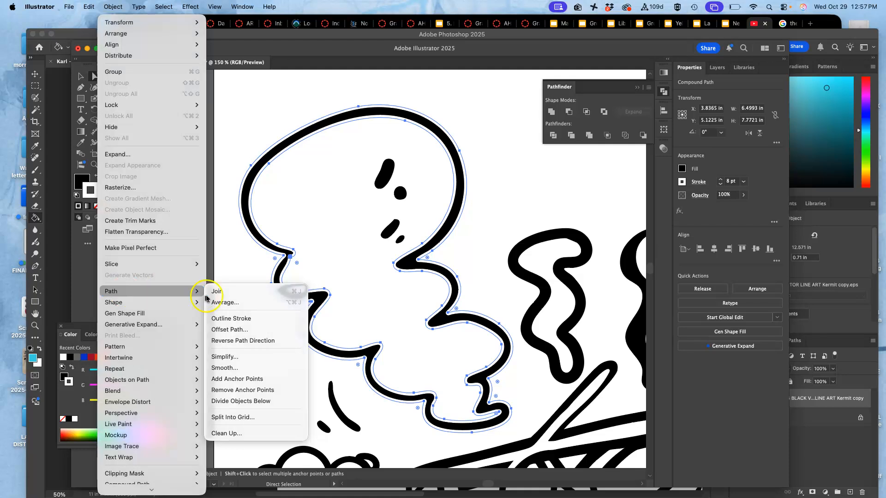
{"action": "left_click", "coordinate": [236, 318]}
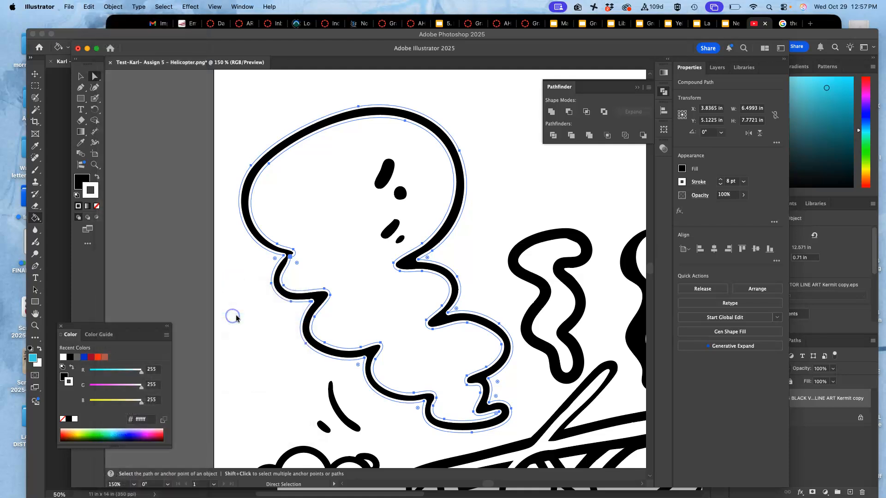